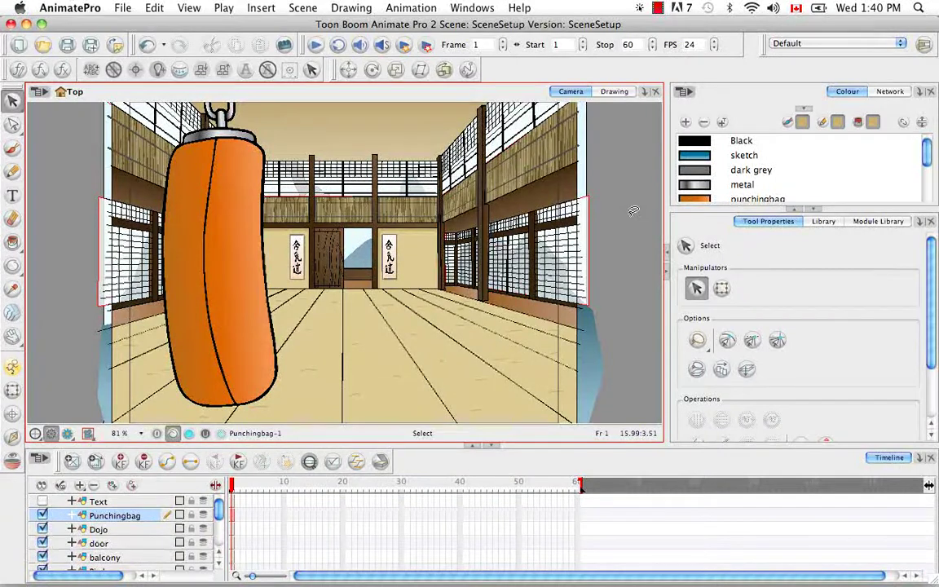
Hide the Punchingbag, Dojo, door and balcony layers in the Timeline
left_click(44, 515)
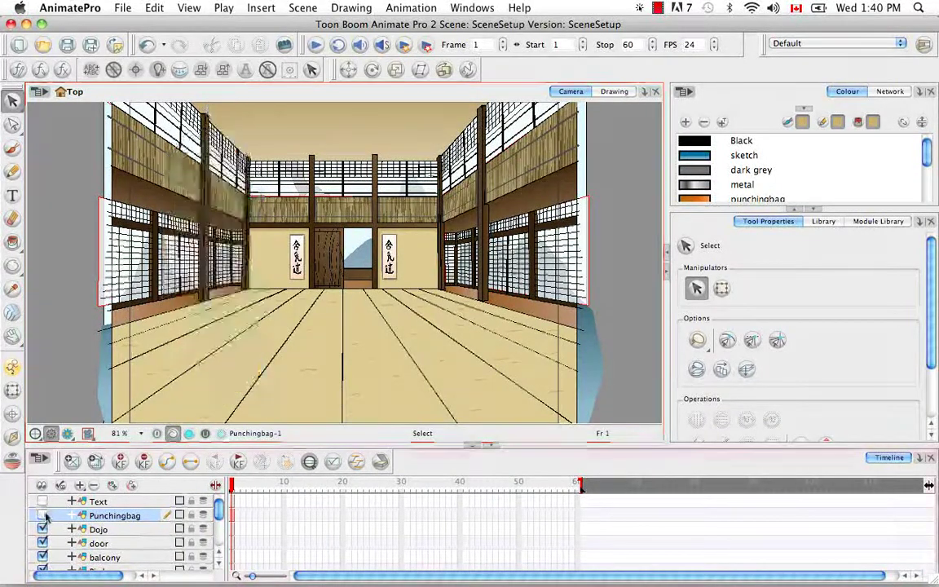
left_click(43, 529)
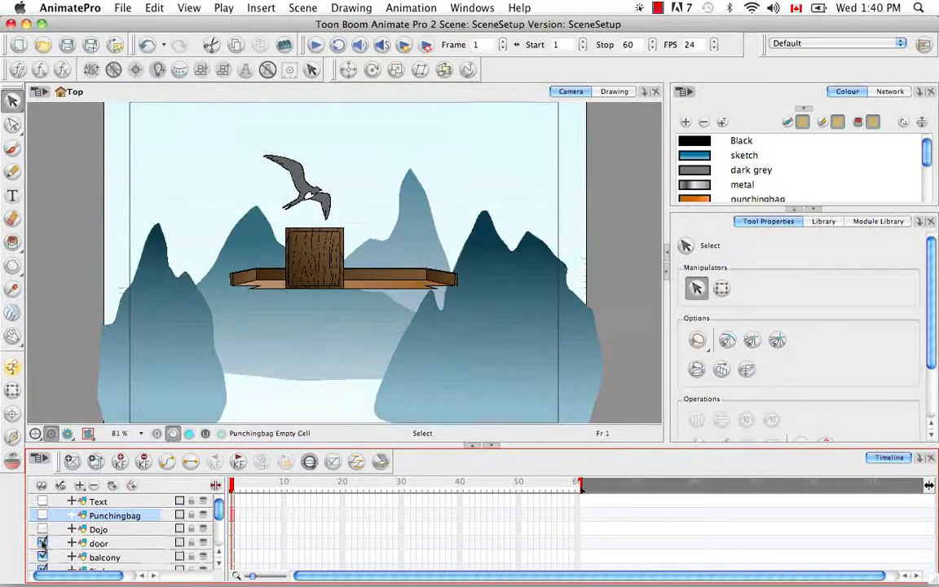
left_click(44, 543)
left_click(43, 557)
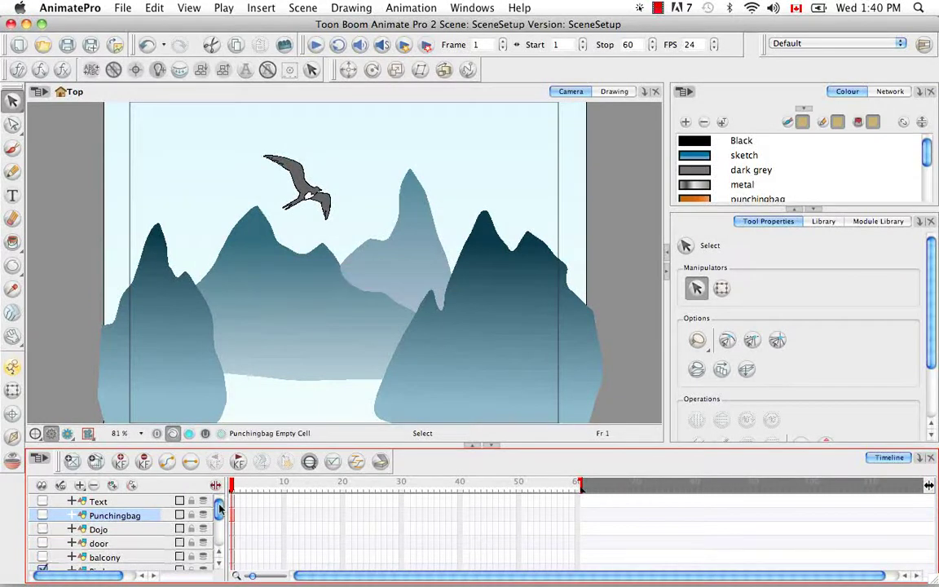
mouse_move(218, 510)
left_mouse_down()
mouse_move(218, 543)
mouse_move(226, 505)
left_mouse_up()
Zoom the camera view in around the grey bird with a Z zoom box
key("z")
left_click_drag(248, 132, 340, 203)
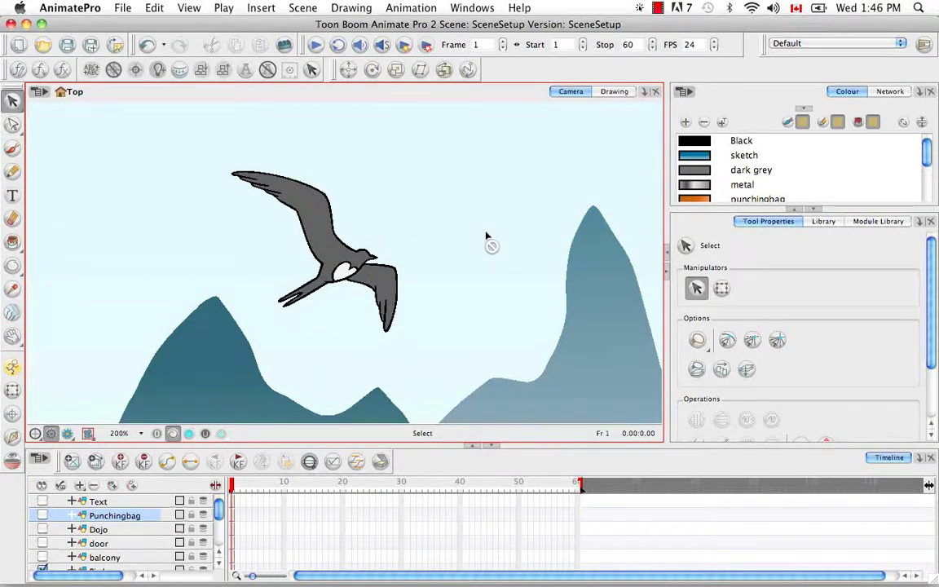
scroll(220, 512, "down", 5)
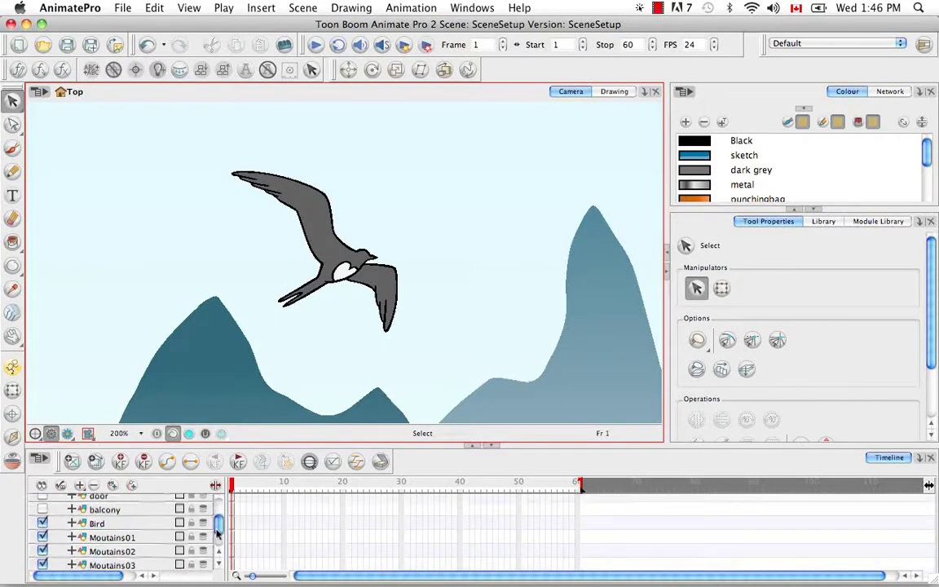
Clone the Bird layer and drag the Bird_1 copy up and to the right
left_click(130, 508)
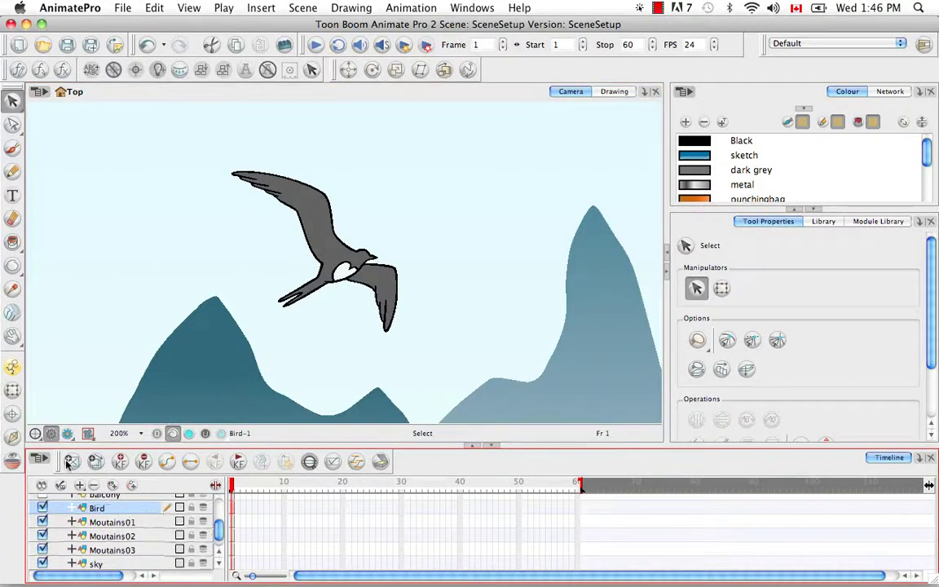
left_click(13, 389)
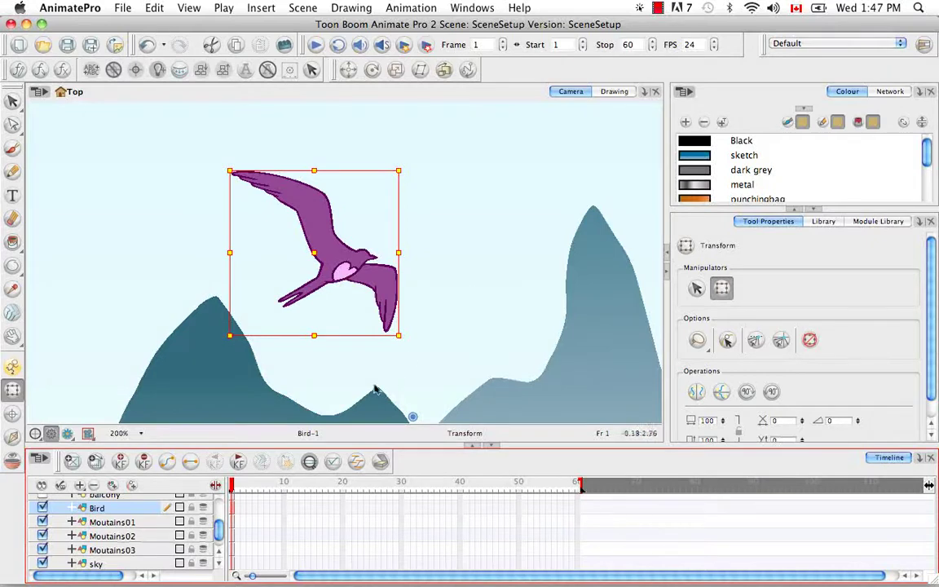
right_click(131, 511)
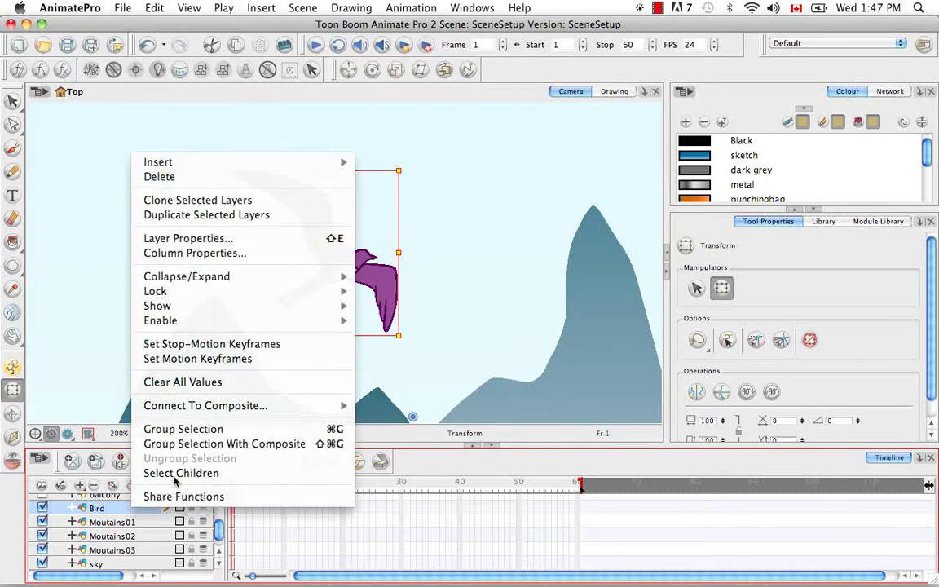
left_click(310, 200)
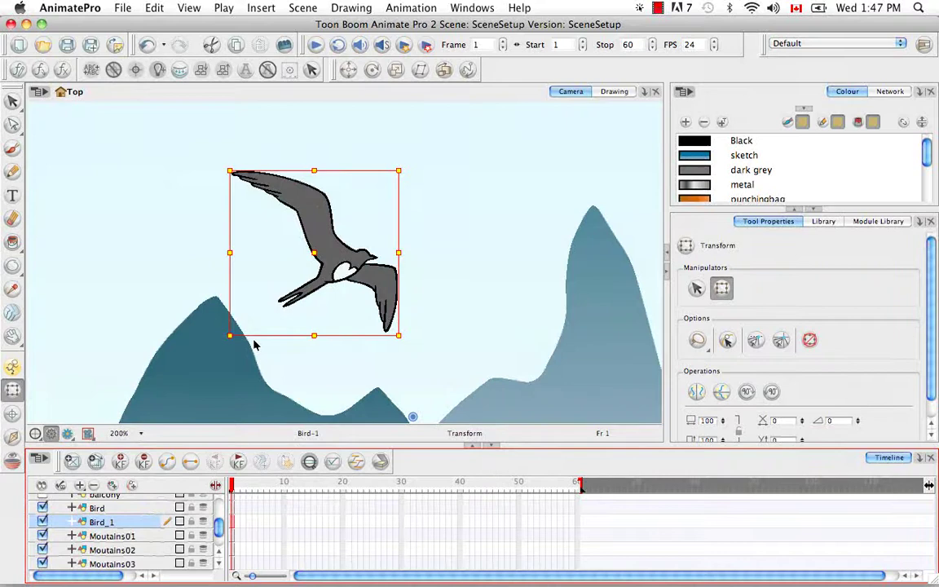
left_click_drag(316, 251, 460, 208)
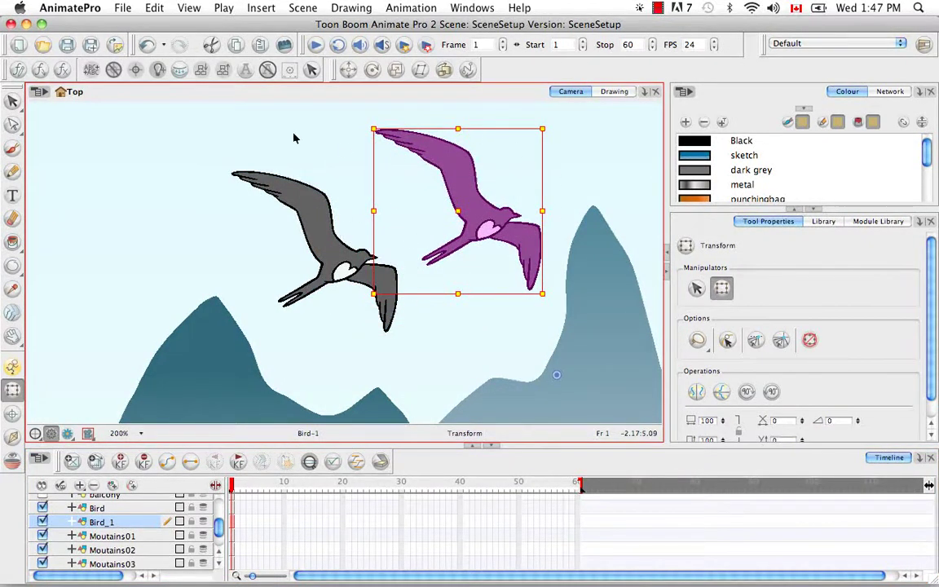
left_click(117, 509)
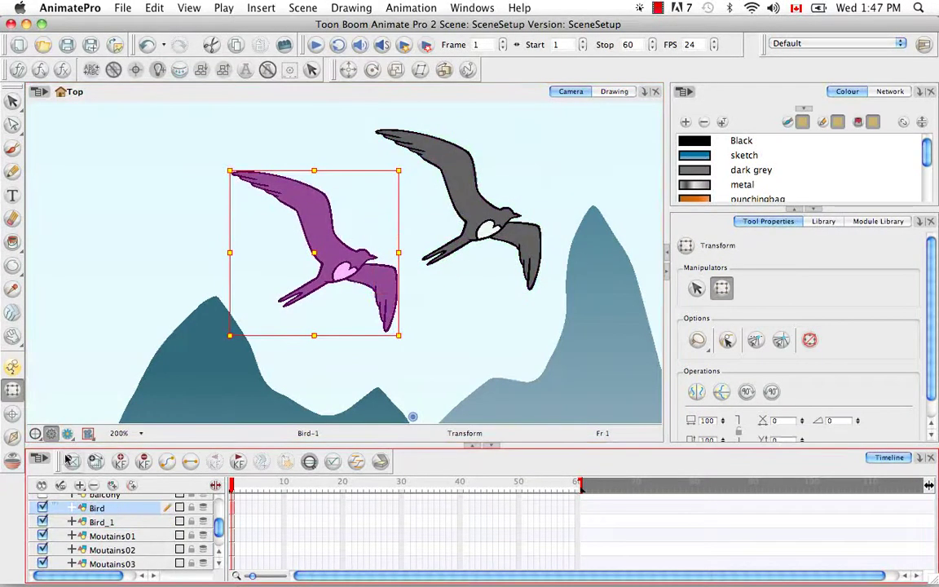
Clone Bird again via Layers > Clone Selected Layers and drag Bird_2 to the upper left
left_click(39, 460)
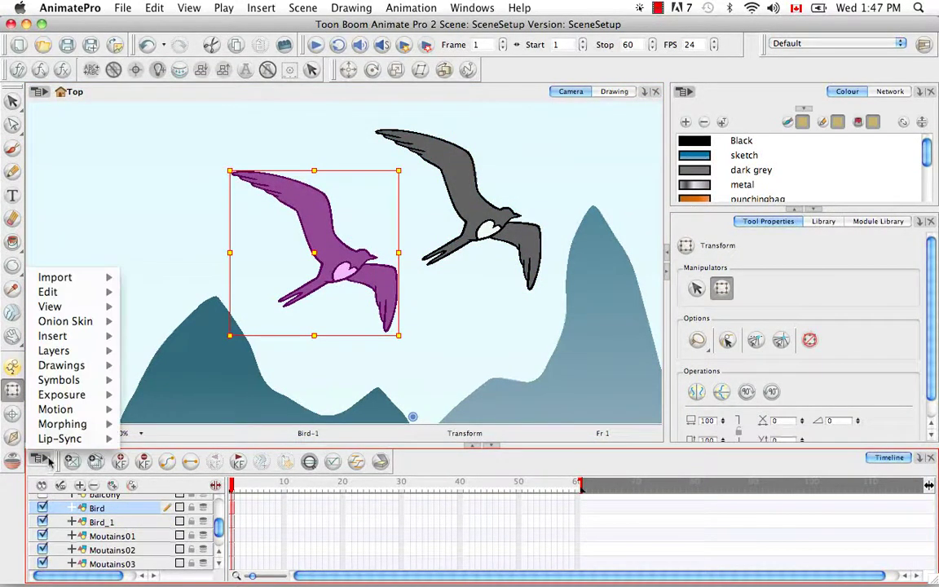
mouse_move(61, 350)
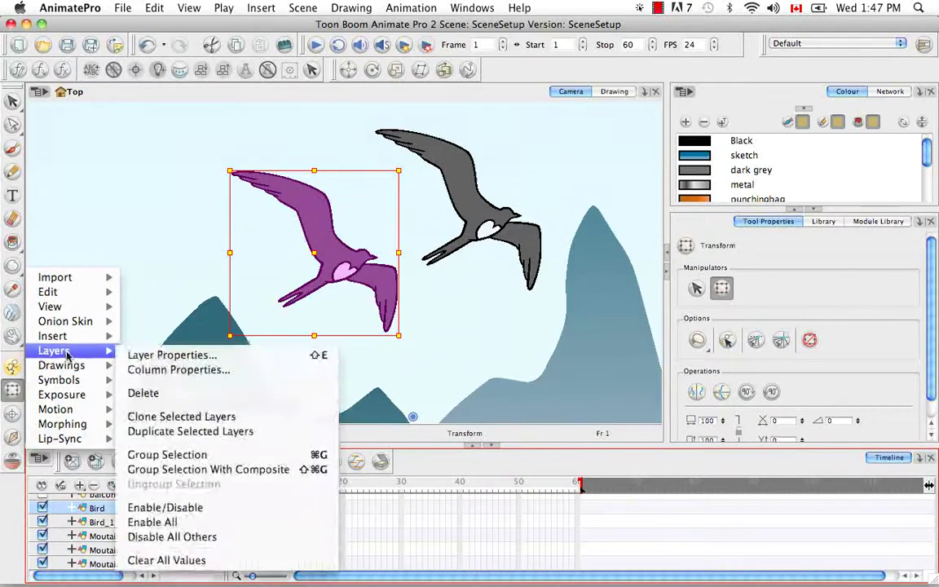
left_click(207, 416)
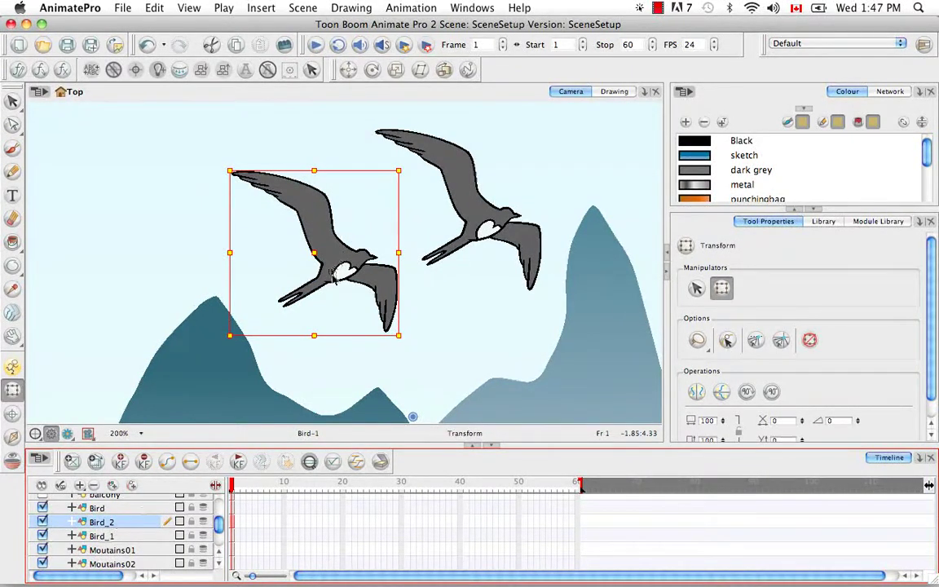
mouse_move(315, 255)
left_mouse_down()
mouse_move(176, 199)
mouse_move(156, 213)
left_mouse_up()
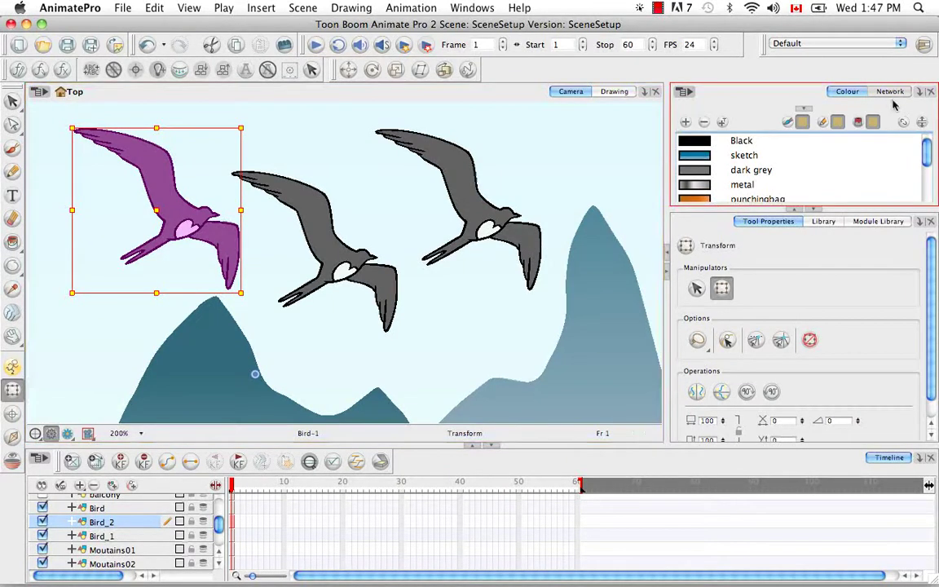
Show the Network view and spread the Bird, Bird_1 and Bird_2 nodes apart
left_click(891, 92)
left_click(810, 211)
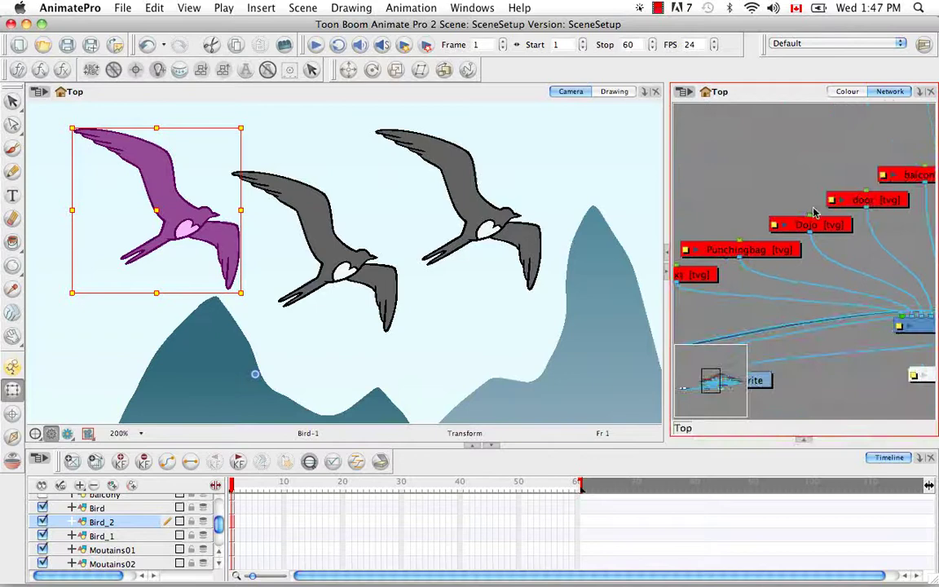
key("space")
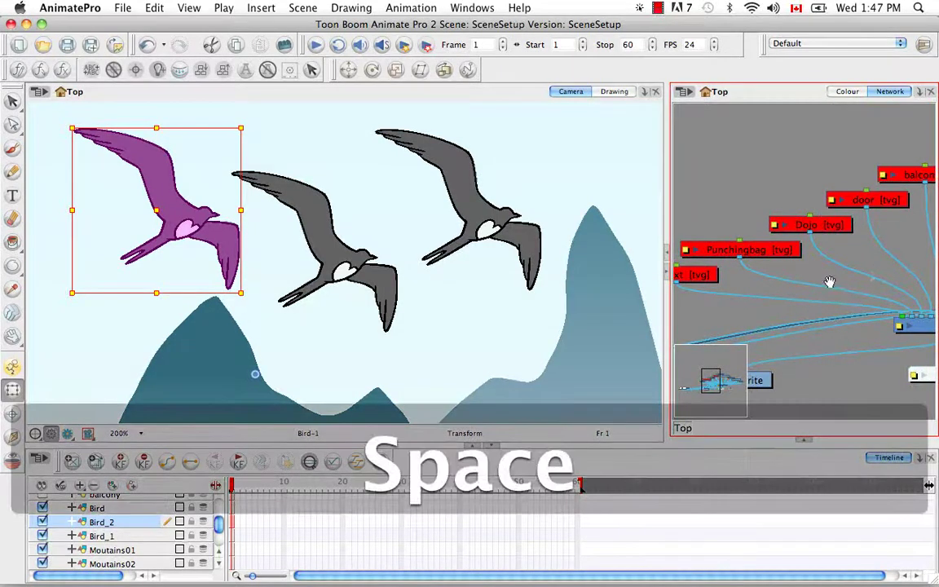
mouse_move(829, 281)
left_mouse_down()
mouse_move(848, 282)
mouse_move(723, 267)
mouse_move(837, 273)
left_mouse_up()
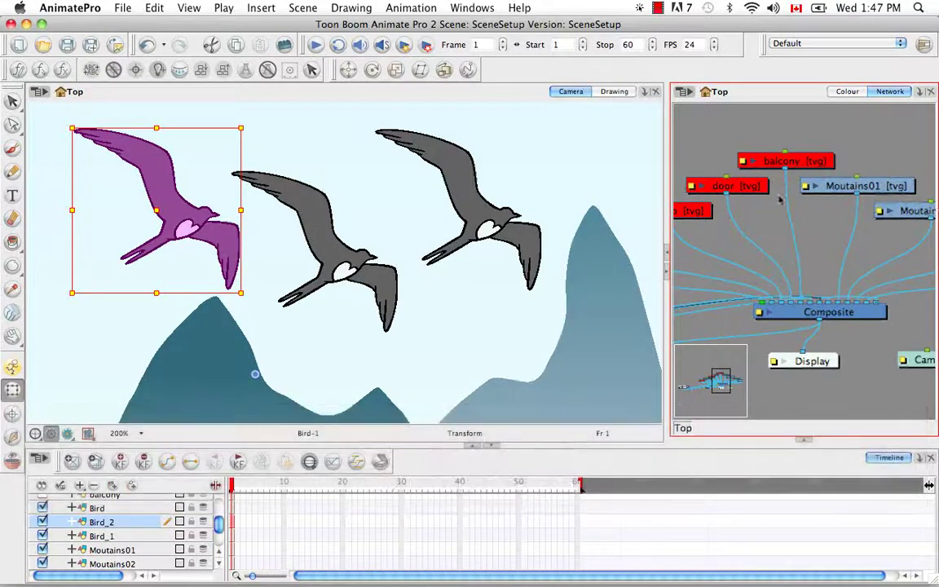
key("o")
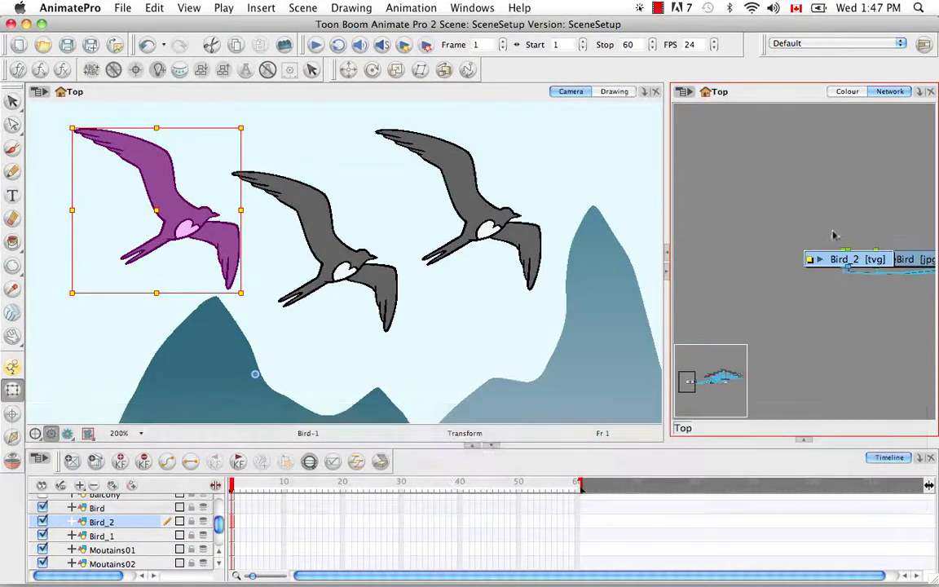
left_click_drag(848, 262, 782, 303)
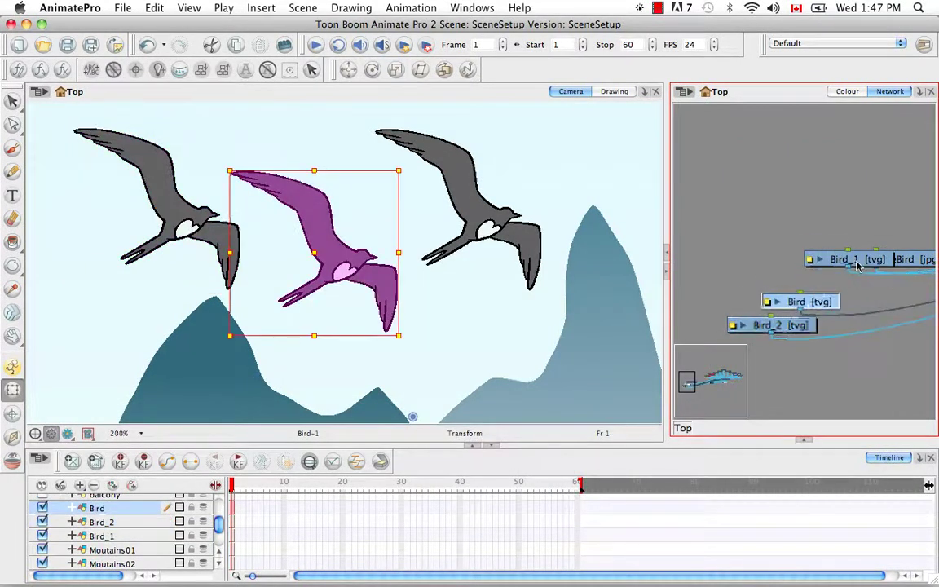
left_click_drag(811, 260, 735, 270)
Clone the Bird node as Bird_3 with Modules > Clone Selected Modules
left_click(810, 305)
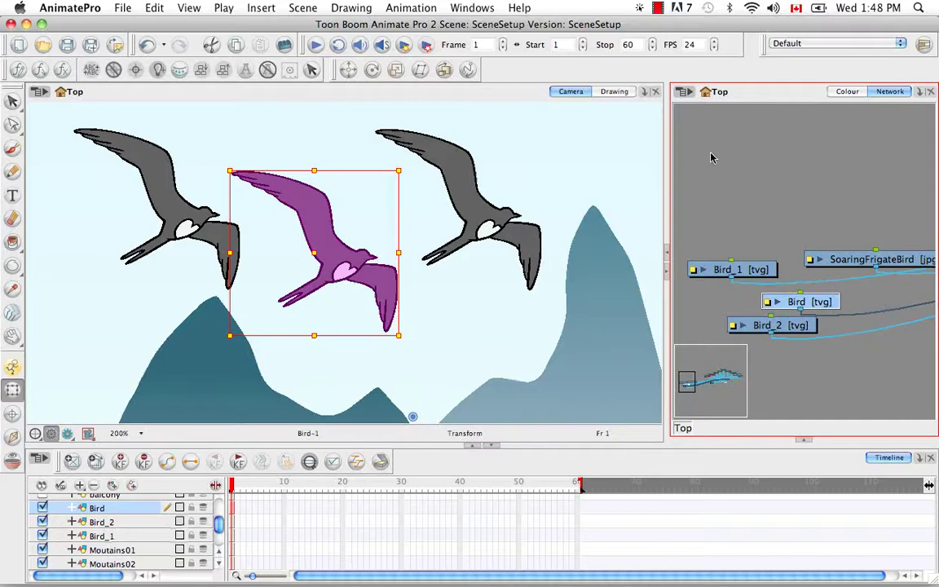
left_click(689, 92)
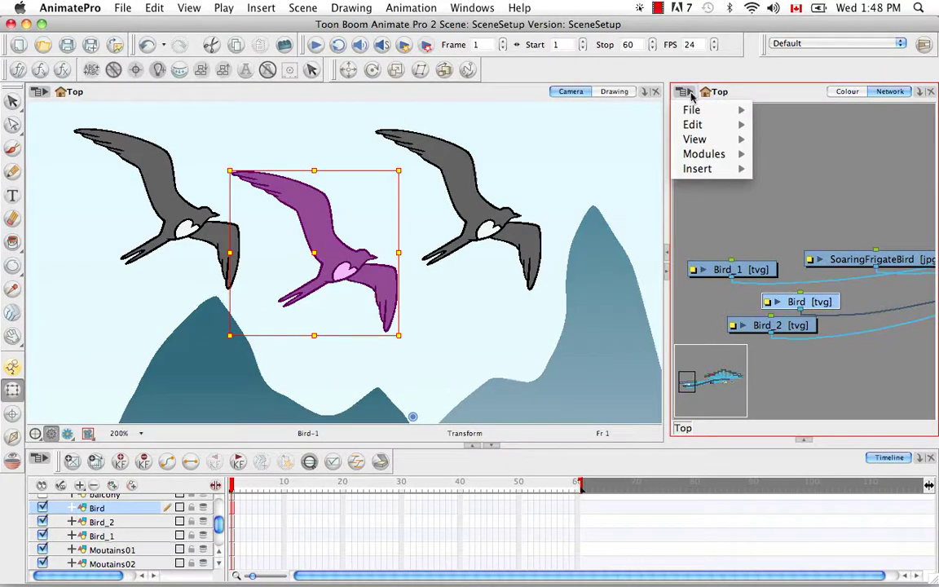
mouse_move(726, 162)
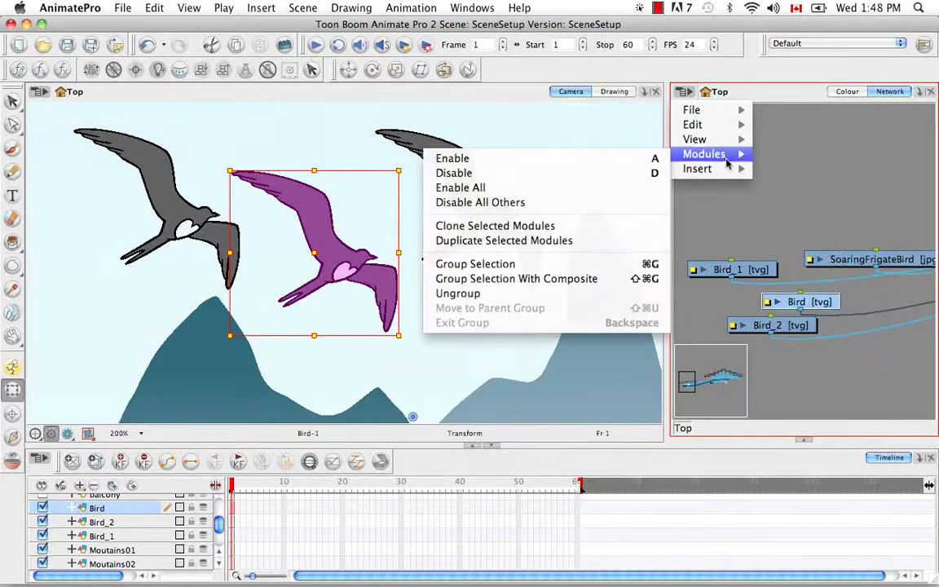
left_click(593, 226)
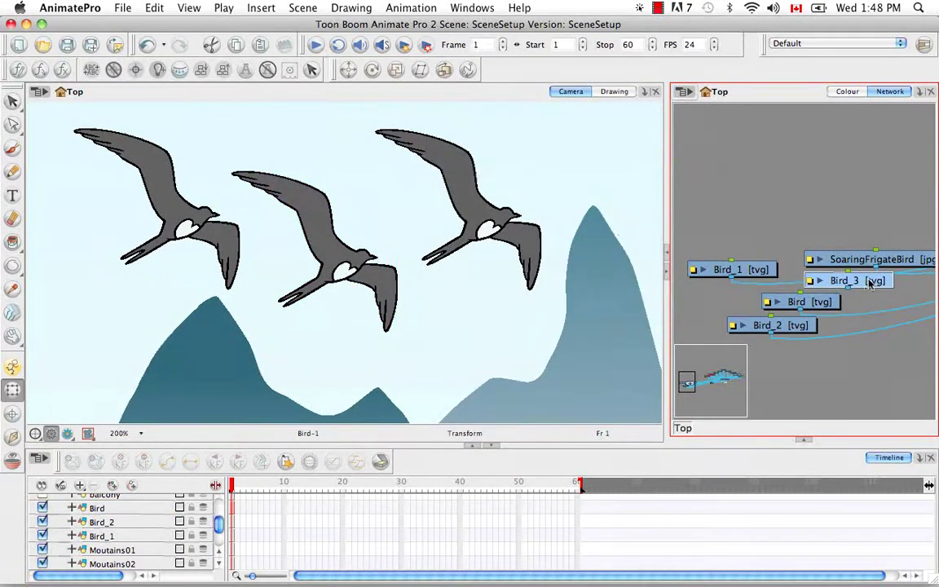
Move the Bird_3 node below Bird_2 and zoom out to see all nodes
left_click_drag(871, 282, 756, 273)
key("space")
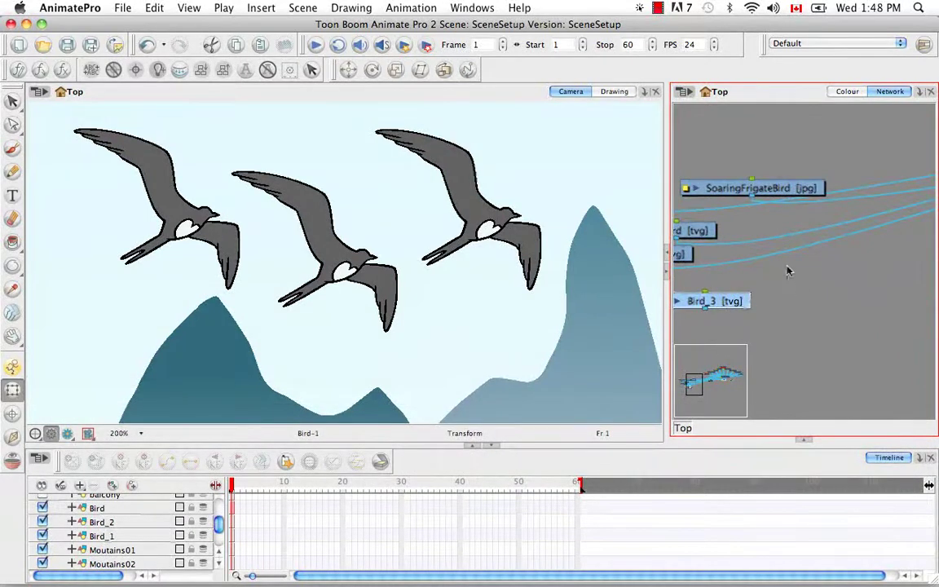
key("super+minus")
key("super+minus")
key("space")
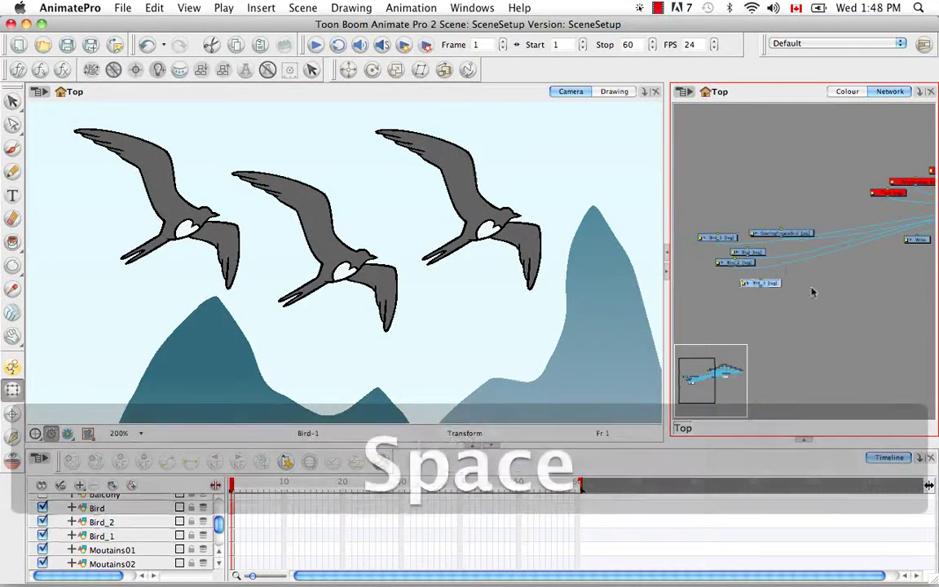
left_click_drag(812, 292, 699, 307)
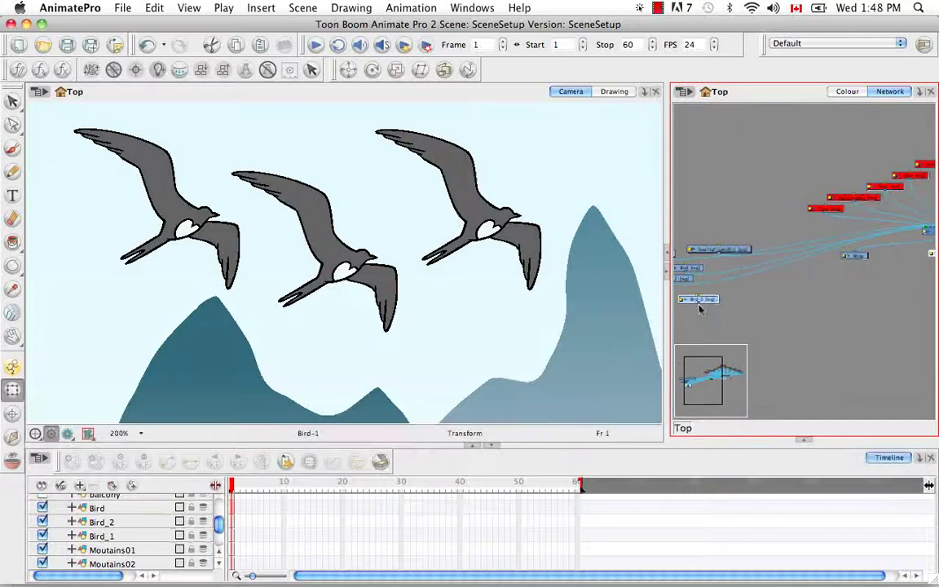
key("super+minus")
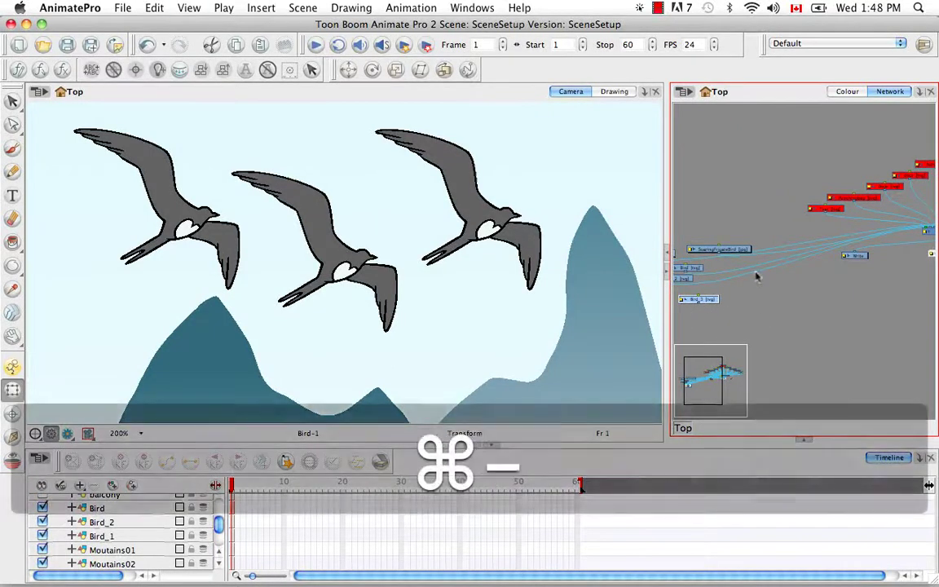
key("super+minus")
key("space")
left_click_drag(781, 291, 758, 302)
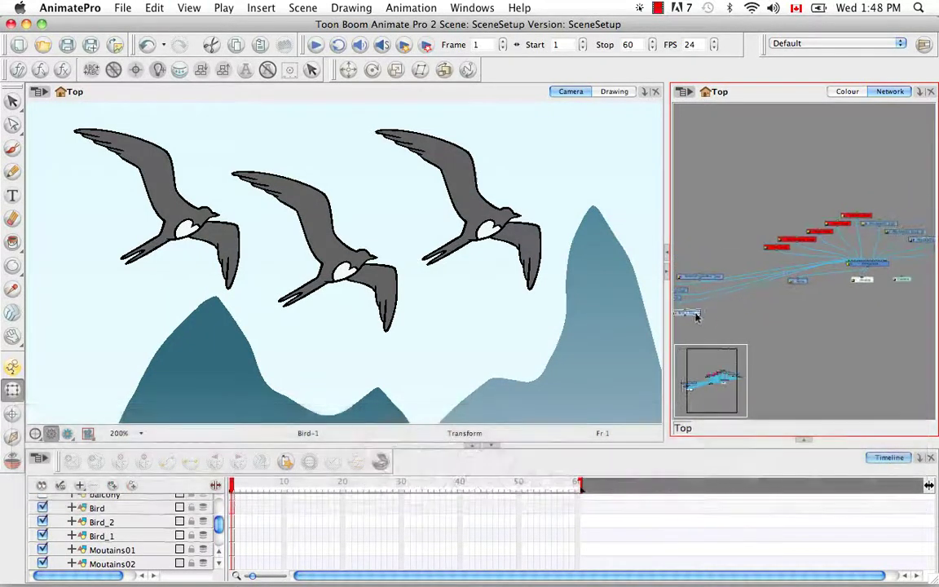
left_click_drag(823, 277, 907, 271)
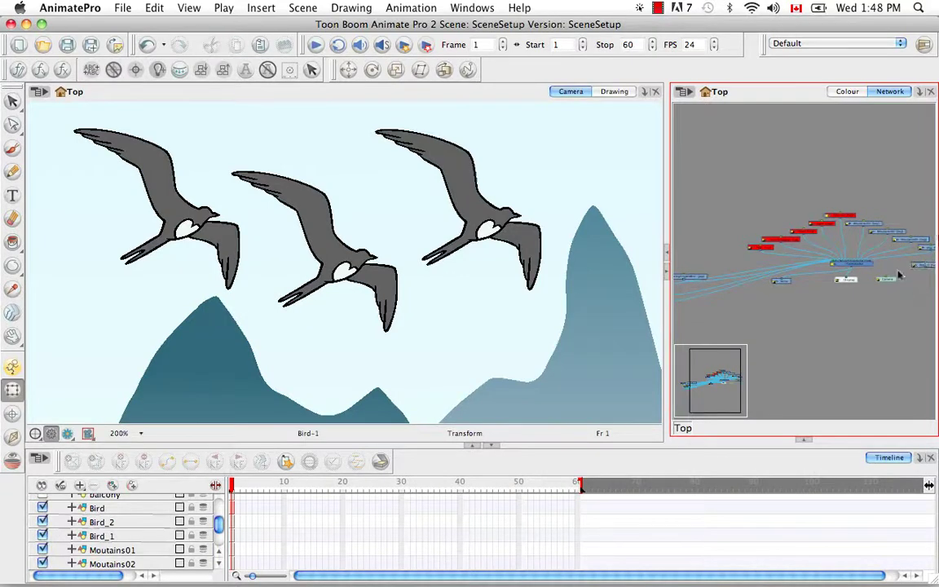
Re-frame the network view and select every scene element with ⌘A
key("super+equal")
key("space")
left_click_drag(781, 266, 850, 265)
key("space")
left_click_drag(796, 317, 827, 314)
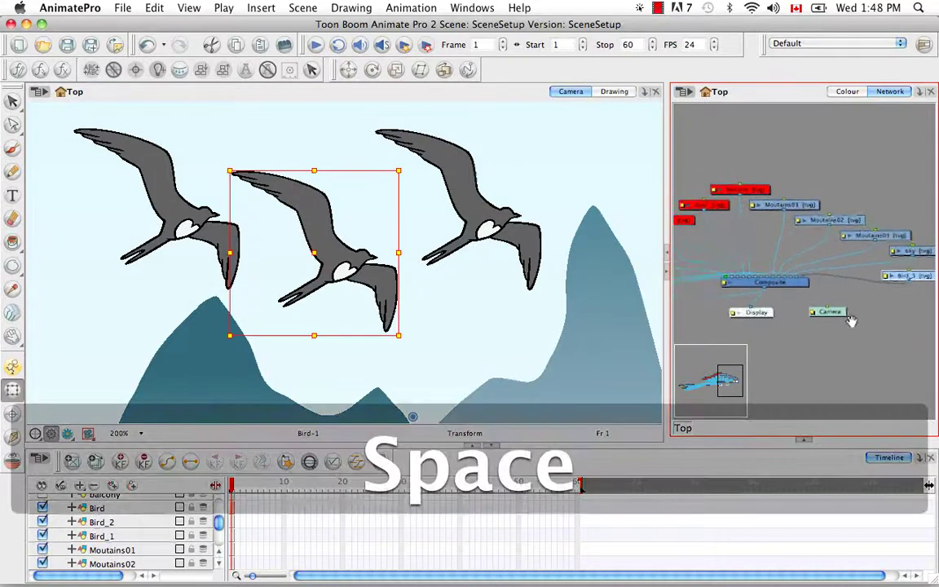
key("super+minus")
key("super+minus")
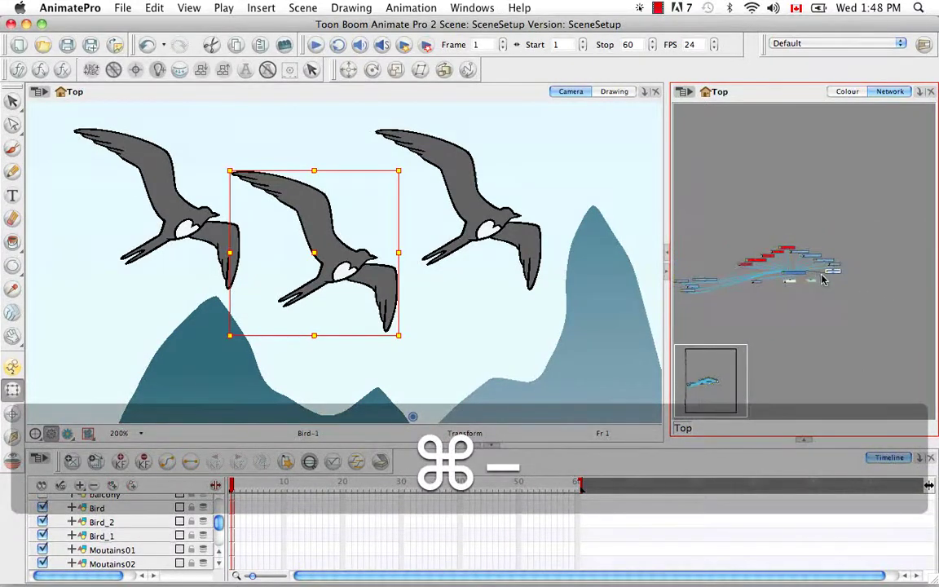
key("space")
left_click_drag(819, 279, 835, 304)
key("super+a")
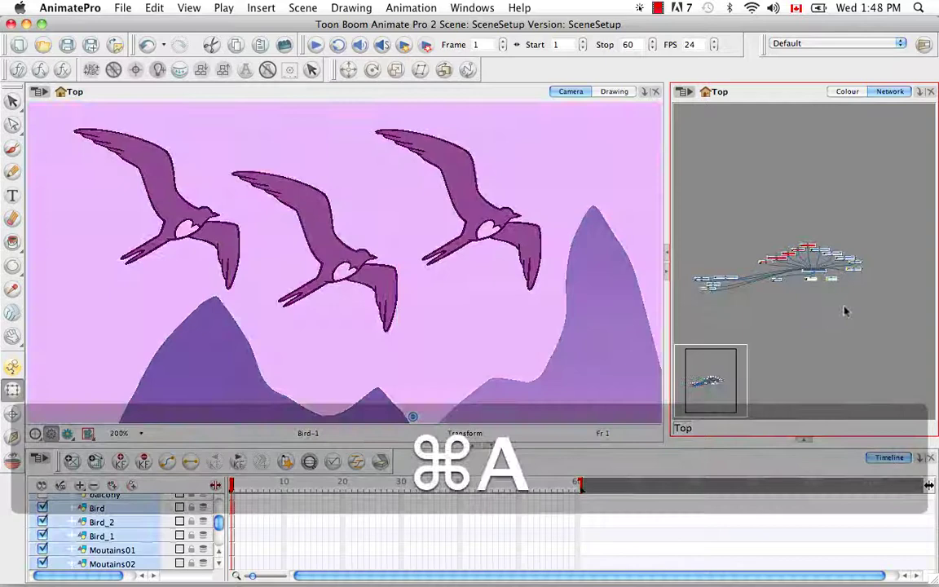
Apply Order Network with its default spacing and clear the selection
left_click(201, 69)
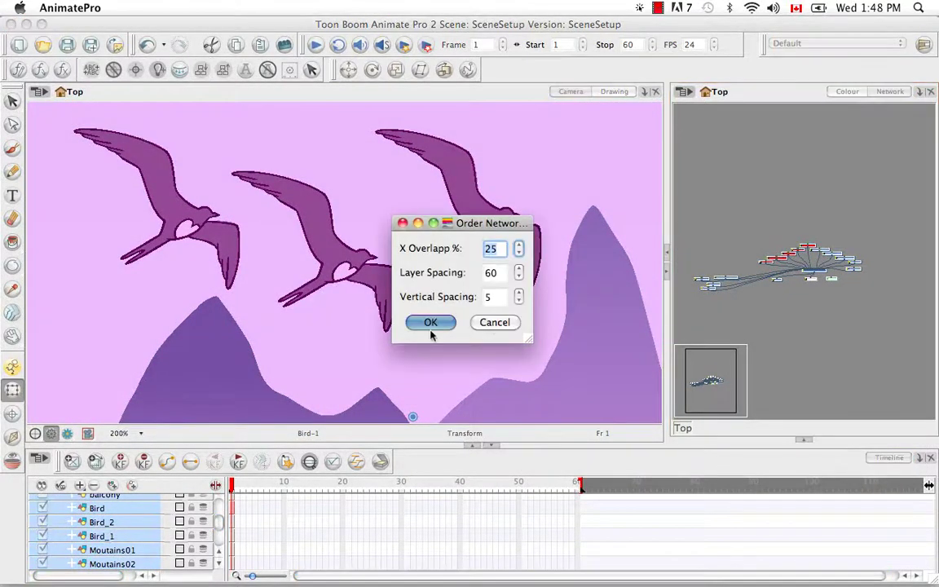
left_click(429, 322)
key("Escape")
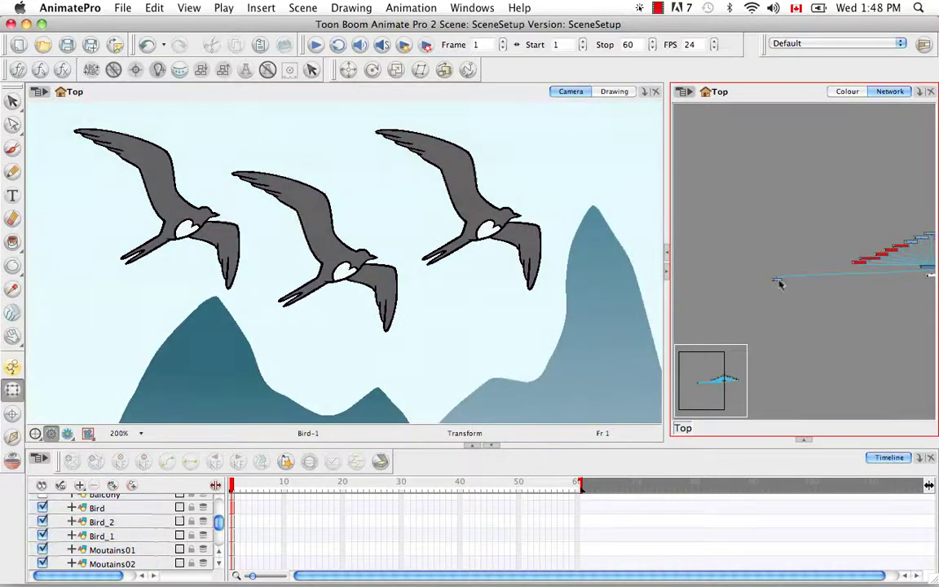
Recentre the node cluster and zoom in until the Bird and Composite labels are readable
left_click_drag(778, 279, 890, 284)
left_click_drag(714, 368, 738, 363)
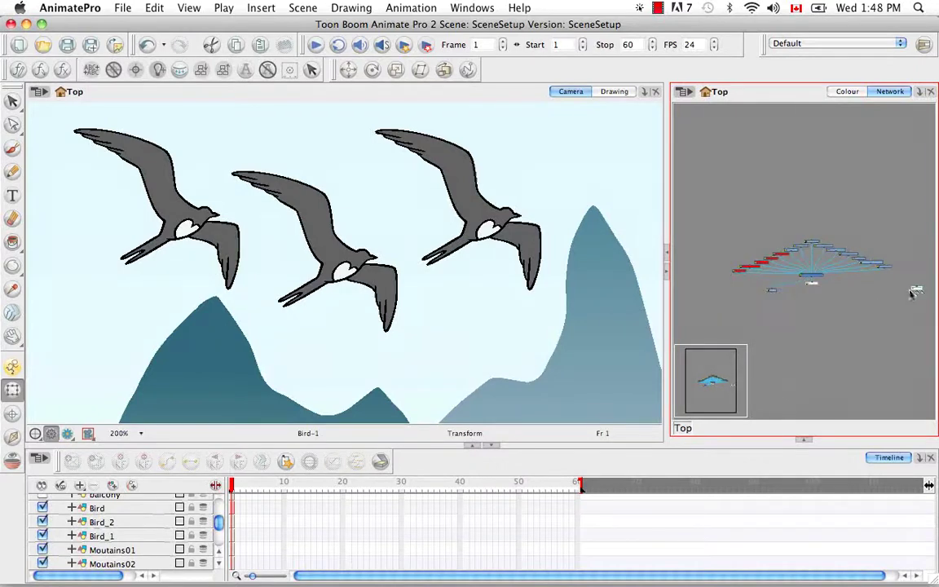
left_click_drag(915, 291, 834, 289)
left_click(859, 291)
key("super+equal")
key("super+equal")
key("super+equal")
key("super+equal")
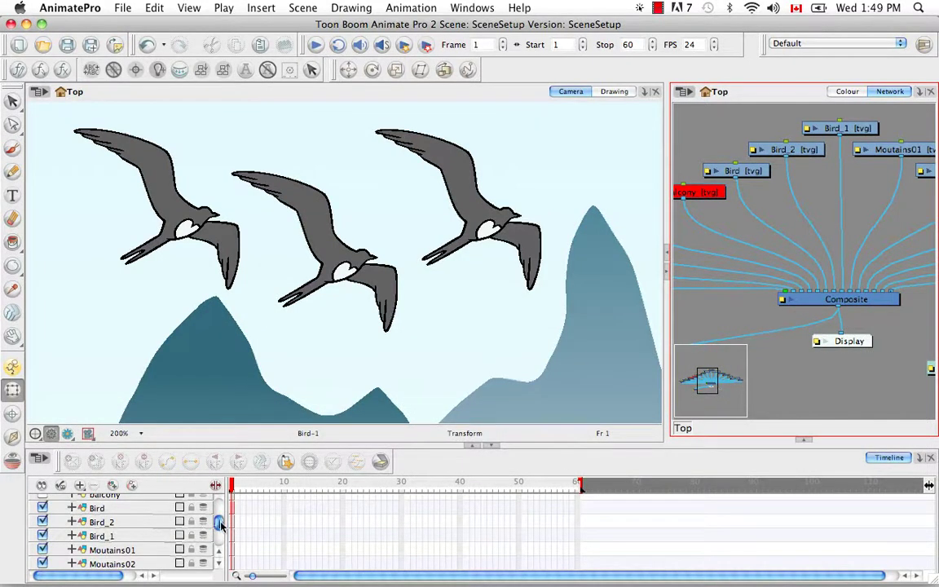
Move the Bird_1 layer up to sit just below Bird in the timeline
mouse_move(220, 526)
left_mouse_down()
mouse_move(218, 510)
mouse_move(220, 541)
left_mouse_up()
left_click(128, 565)
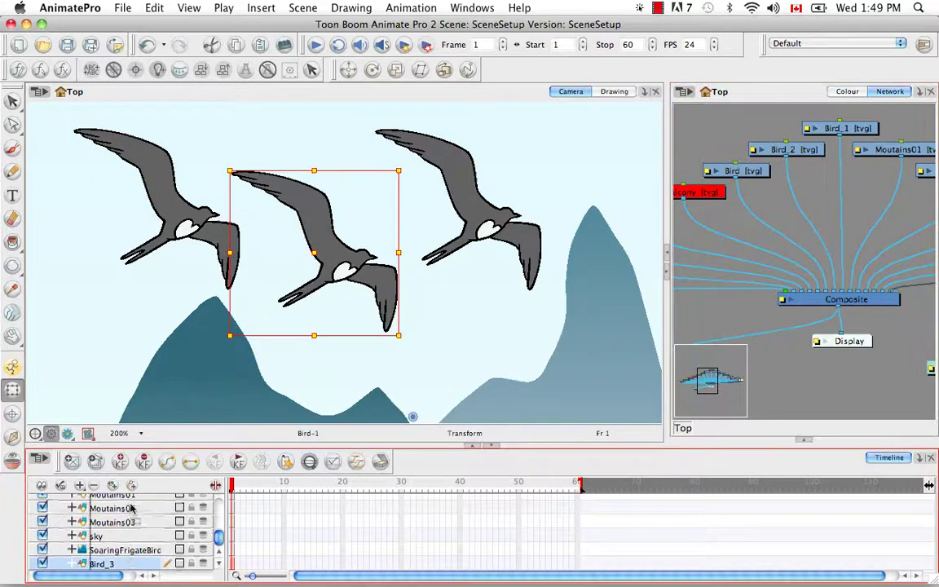
scroll(124, 557, "up", 5)
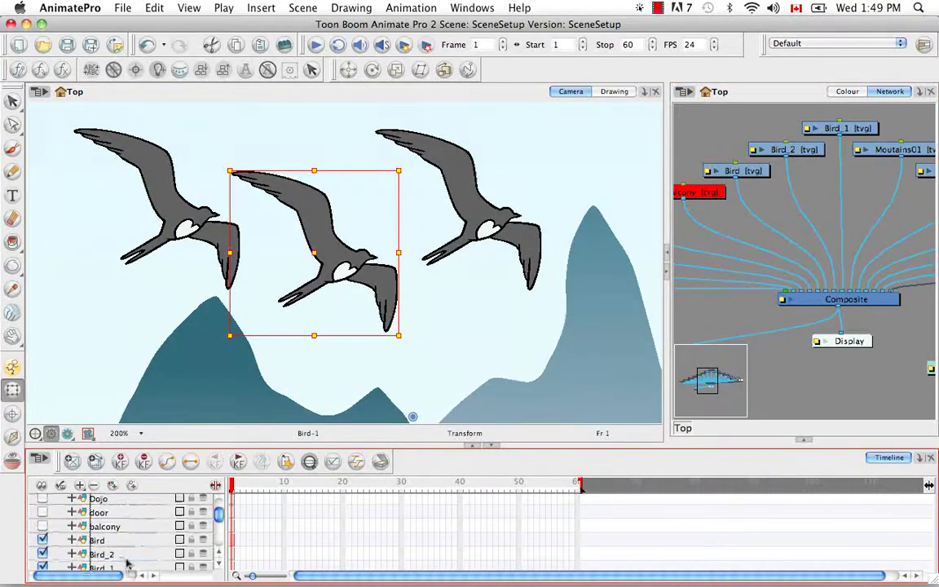
scroll(179, 554, "down", 1)
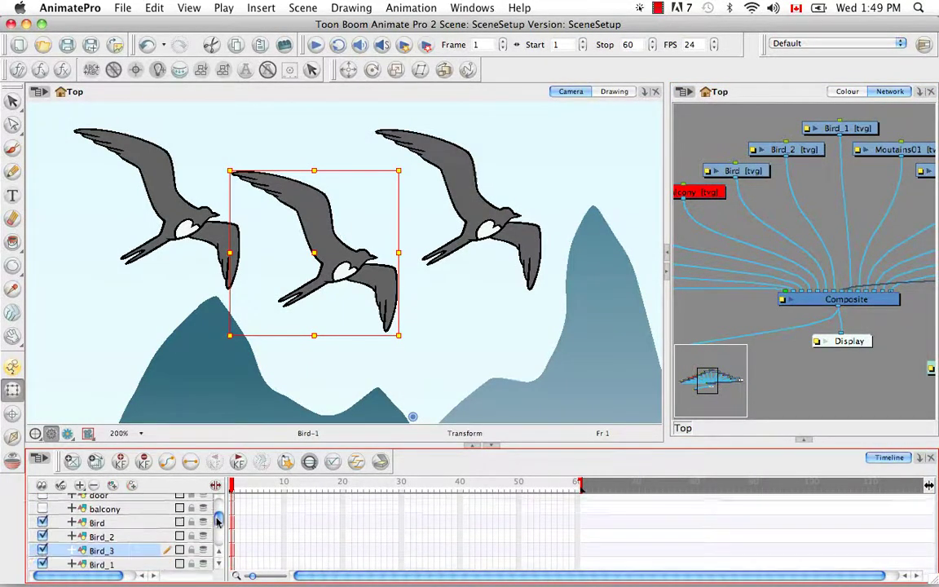
left_click(149, 562)
left_click_drag(139, 531, 96, 519)
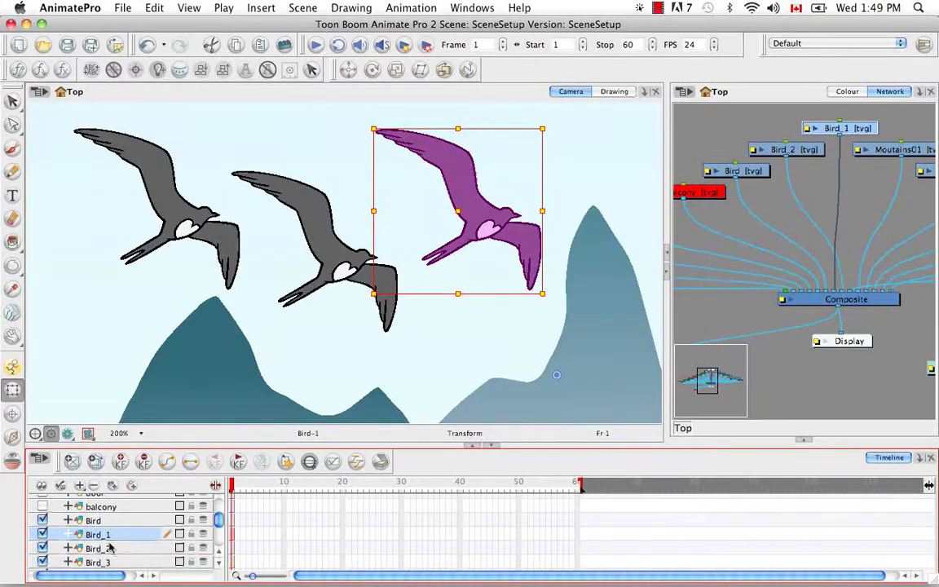
Drag the Bird_3 bird down-left over the left mountain
left_click(452, 358)
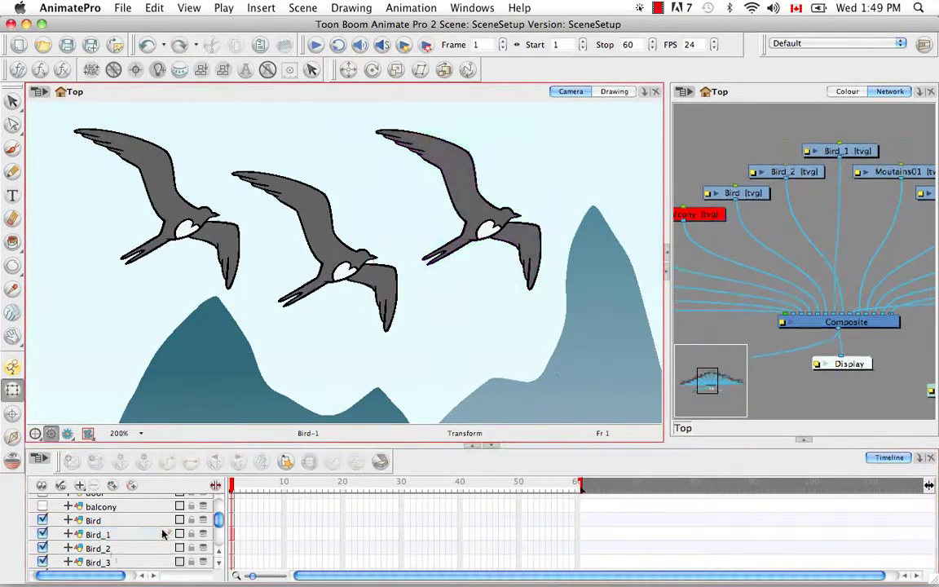
left_click(149, 562)
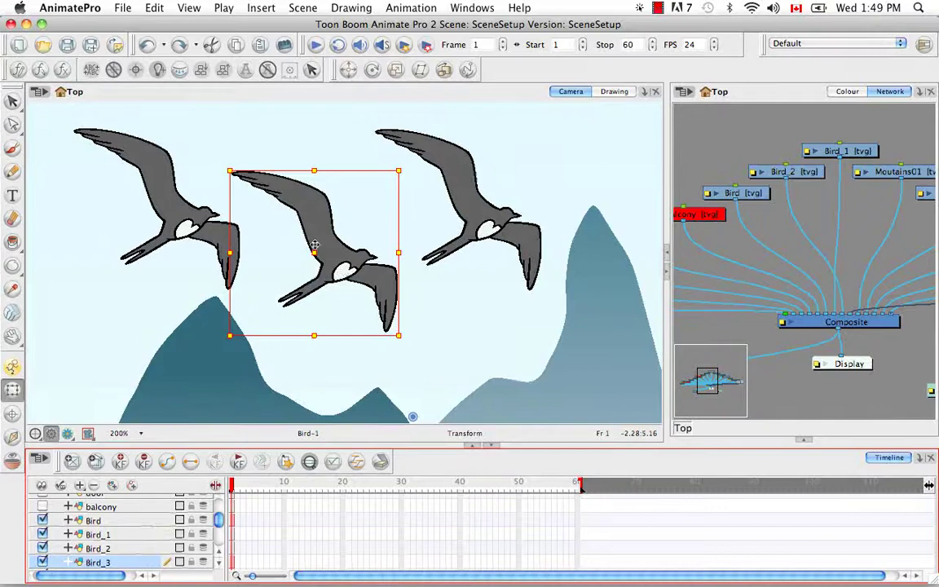
left_click_drag(312, 253, 243, 377)
key("space")
left_click_drag(410, 357, 419, 327)
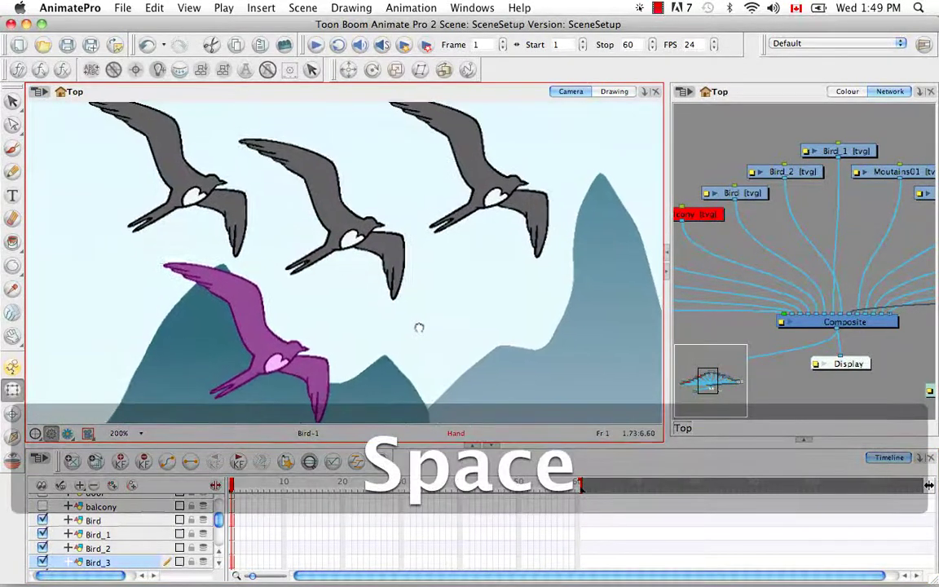
left_click(456, 322)
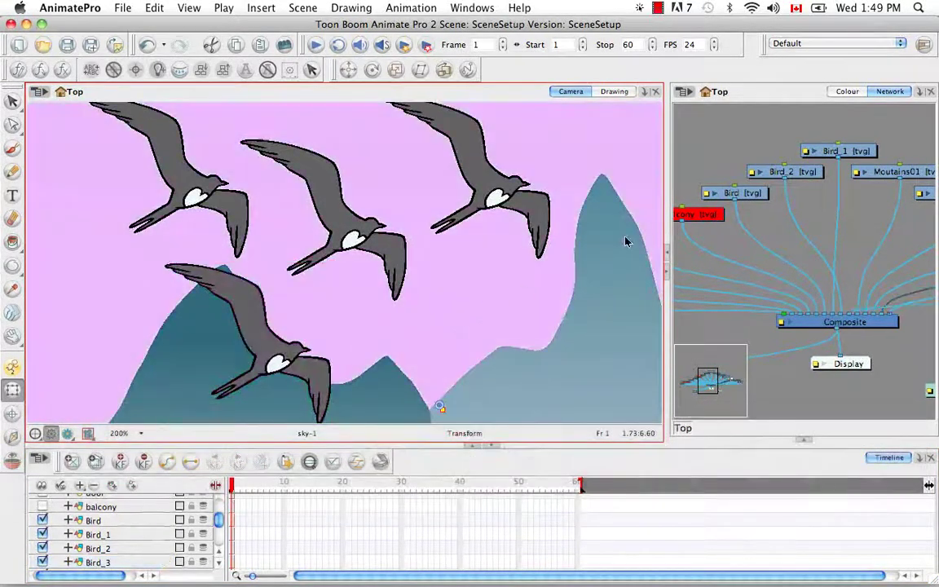
Show the colour palette list and expand the Tool Properties panel
left_click(851, 95)
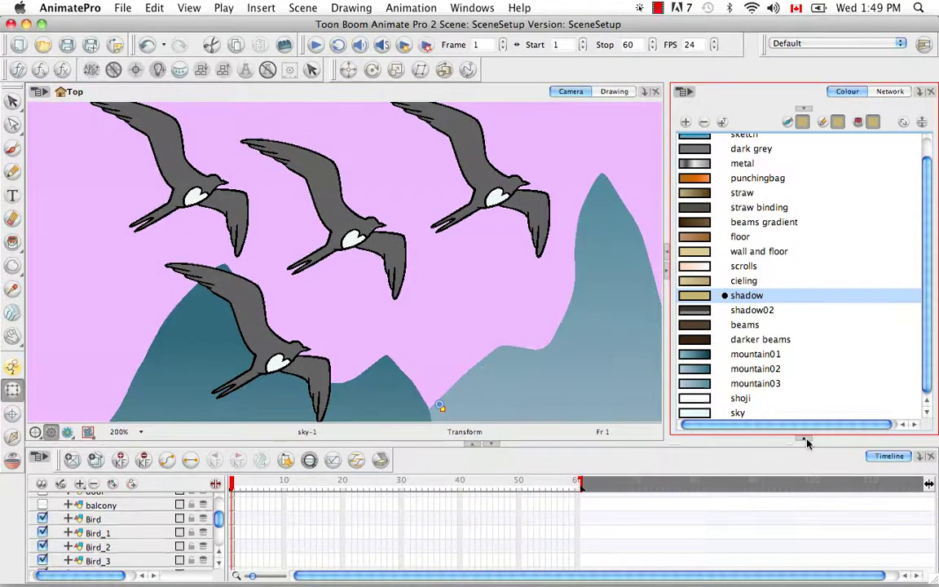
left_click(802, 439)
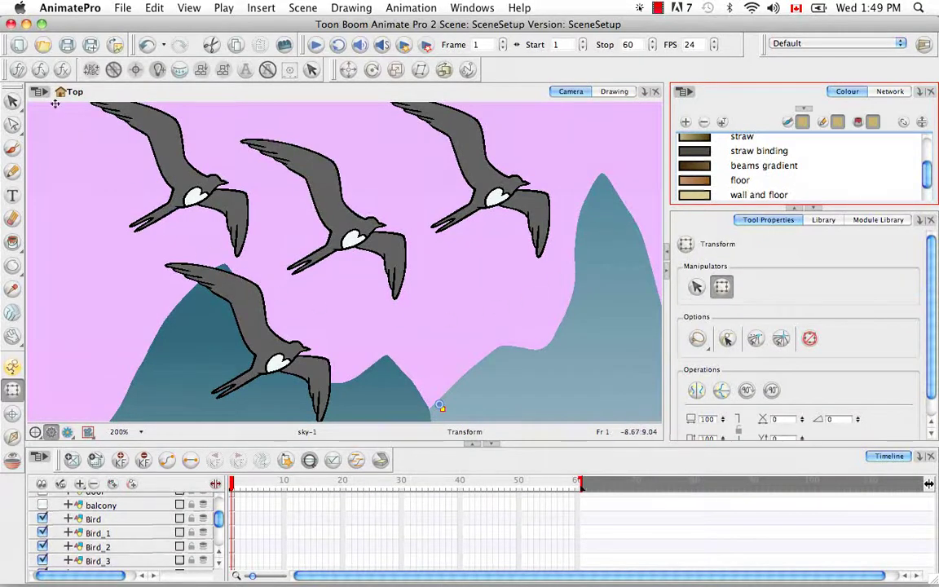
left_click_drag(12, 100, 49, 99)
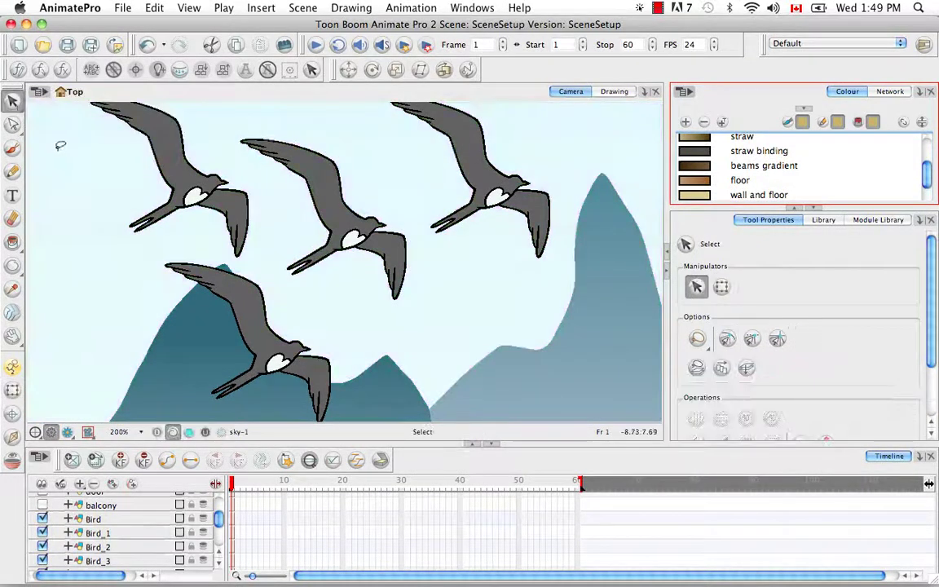
left_click_drag(358, 253, 371, 270)
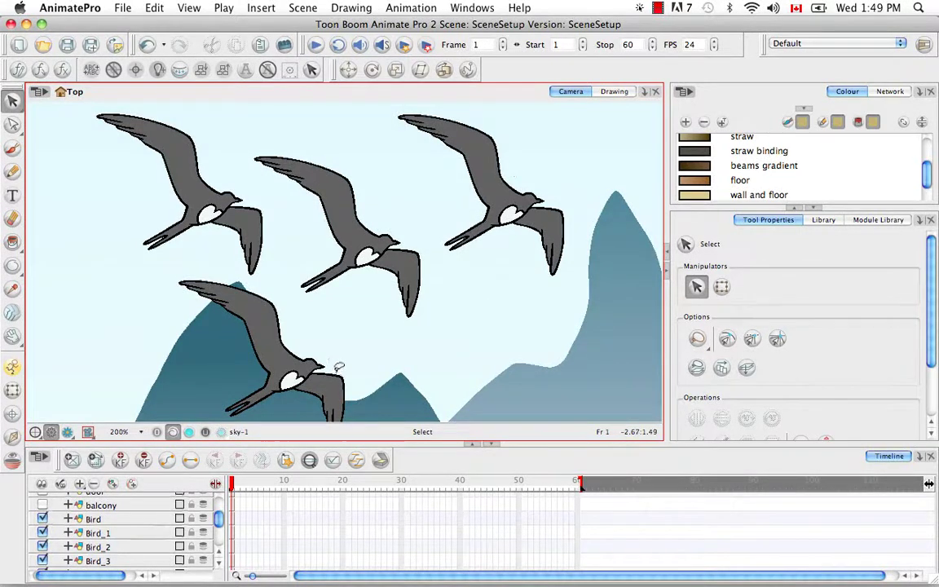
Paint the bird's body and wings with the tan wall and floor colour
left_click(703, 198)
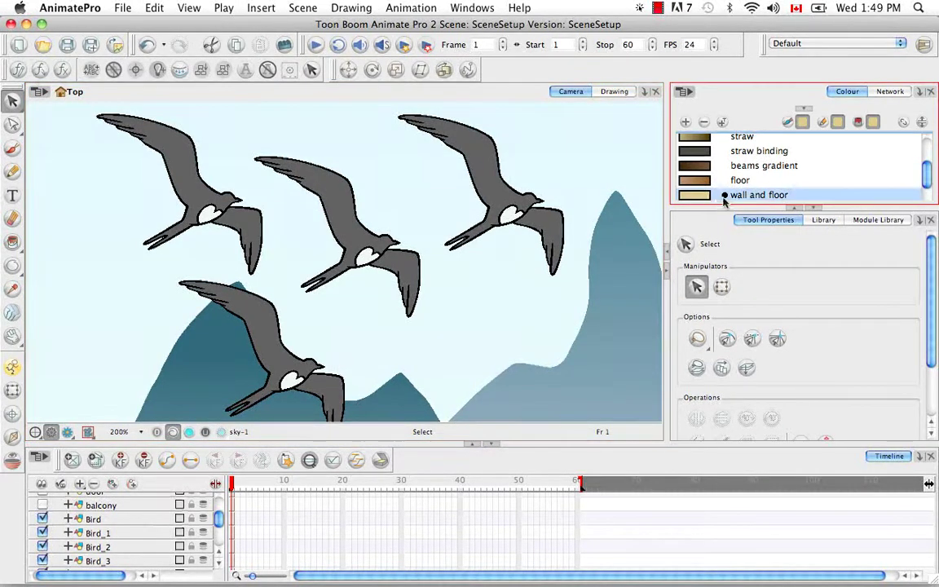
left_click_drag(12, 242, 42, 244)
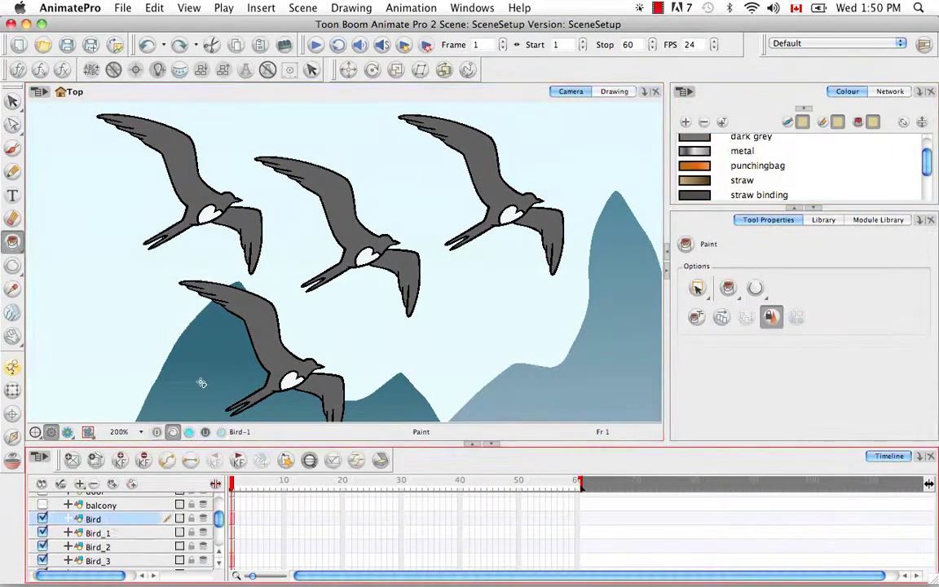
left_click(315, 201)
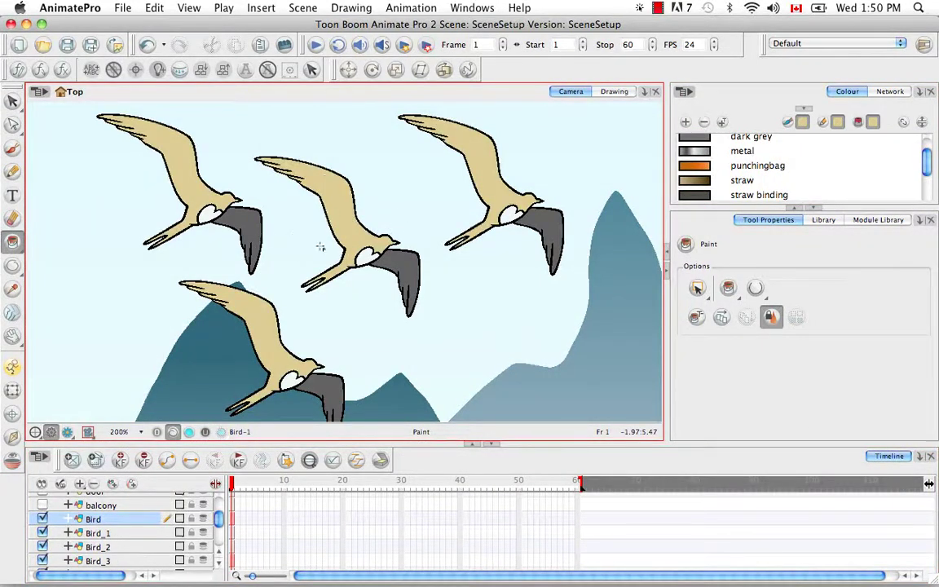
left_click(367, 242)
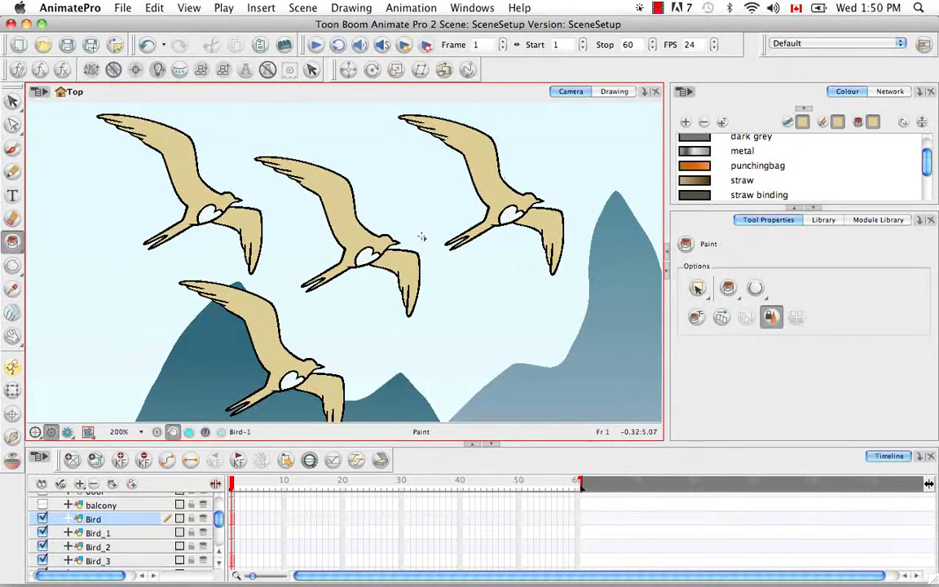
Undo the tan body and wing fills with ⌘Z
key("super+z")
key("super+z")
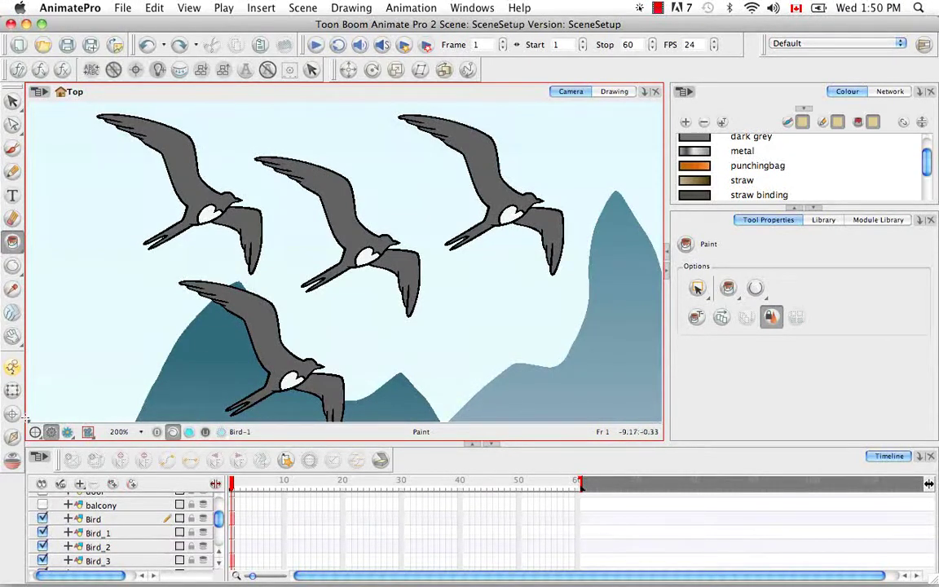
Delete the Bird_1, Bird_2 and Bird_3 clone layers
left_click(98, 533)
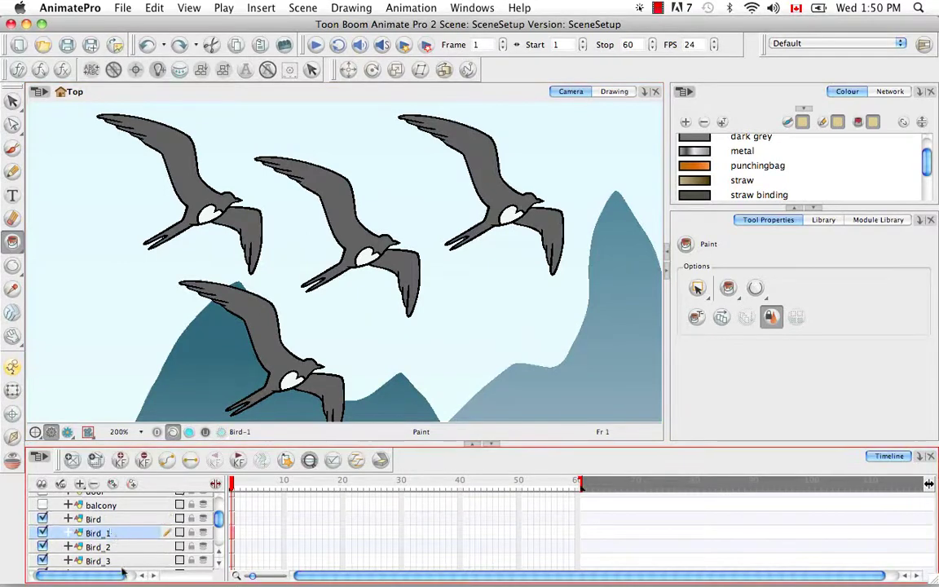
key("shift+Down")
key("shift+Down")
left_click(94, 486)
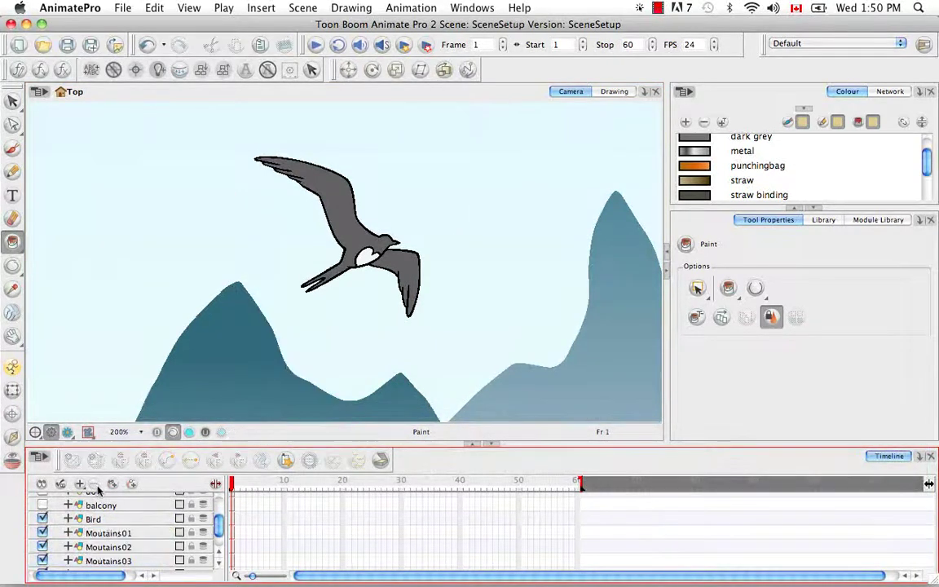
Duplicate the Bird layer with Duplicate Selected Layers, creating a new Bird_1
left_click_drag(12, 101, 36, 103)
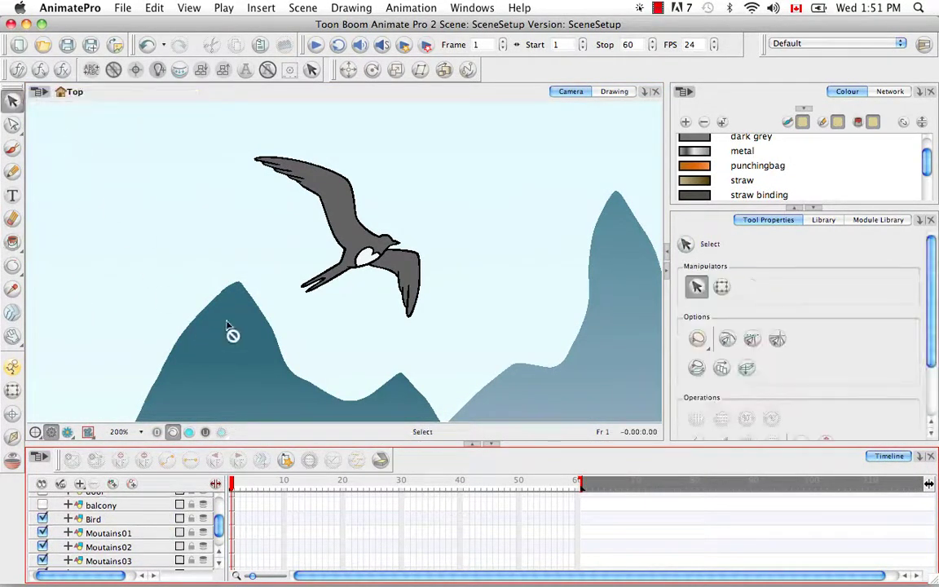
left_click(107, 520)
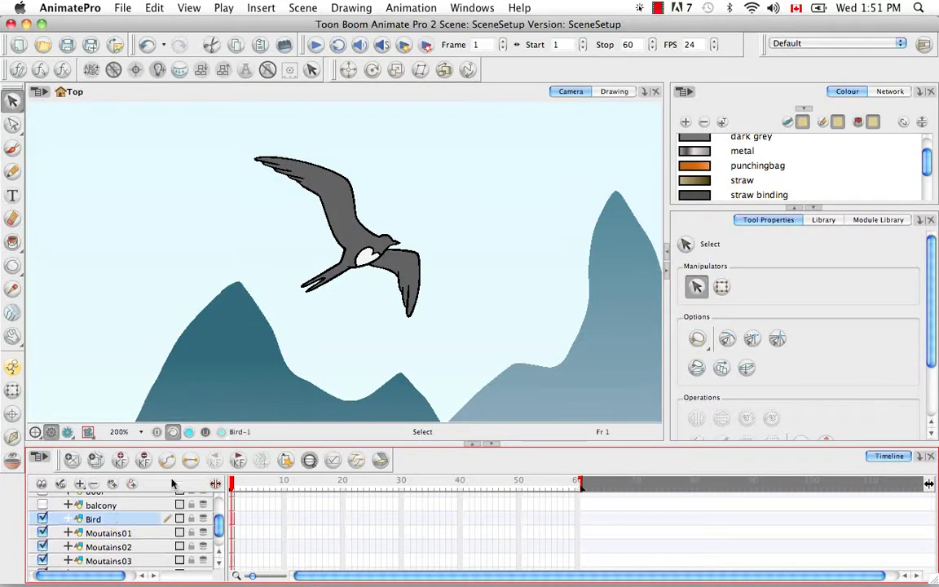
right_click(124, 519)
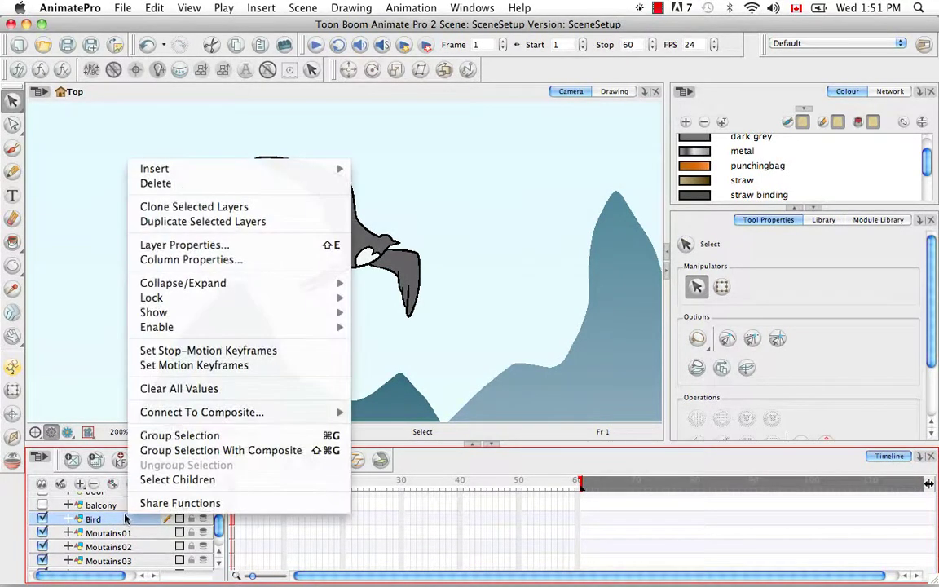
left_click(282, 222)
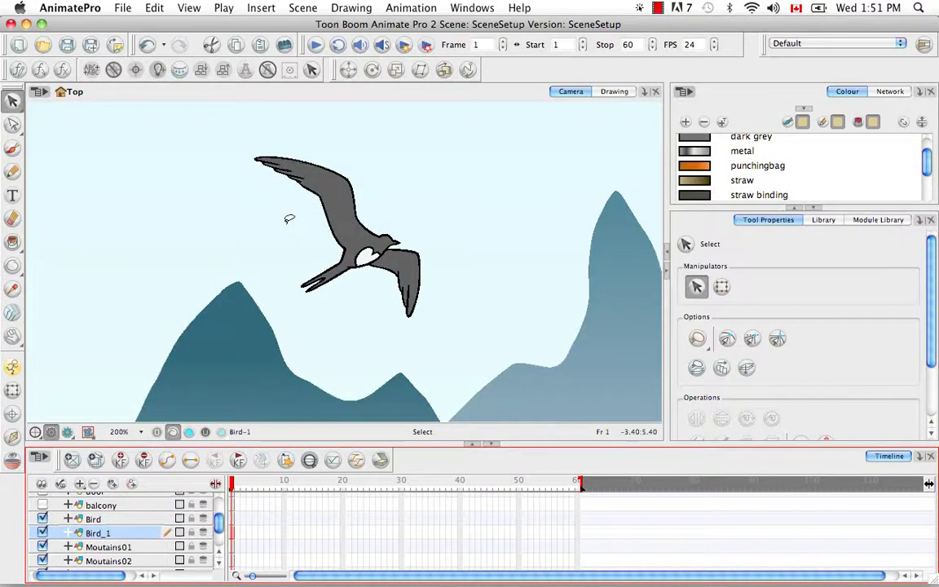
Move the Bird_1 copy right, then duplicate Bird as Bird_2 and place it upper left
left_click(12, 389)
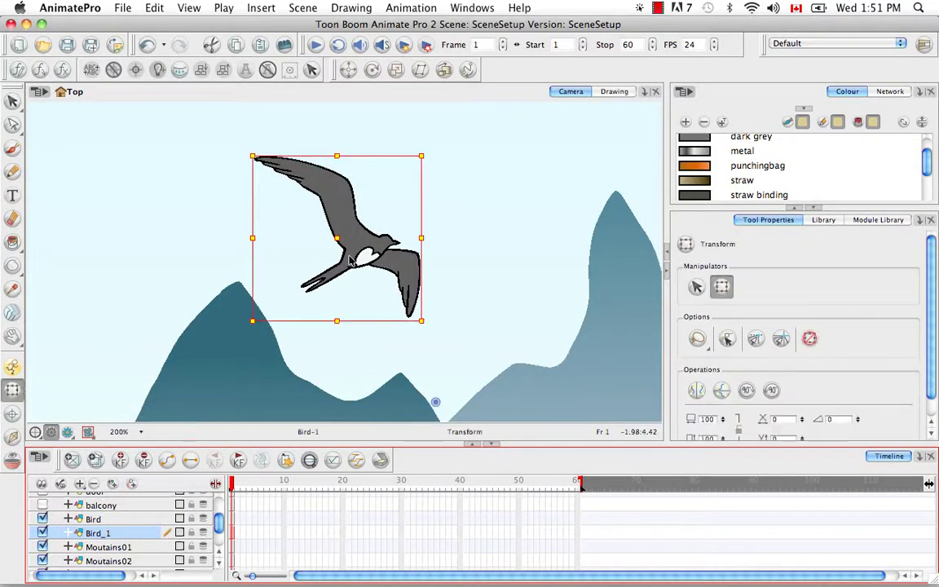
left_click_drag(343, 232, 490, 237)
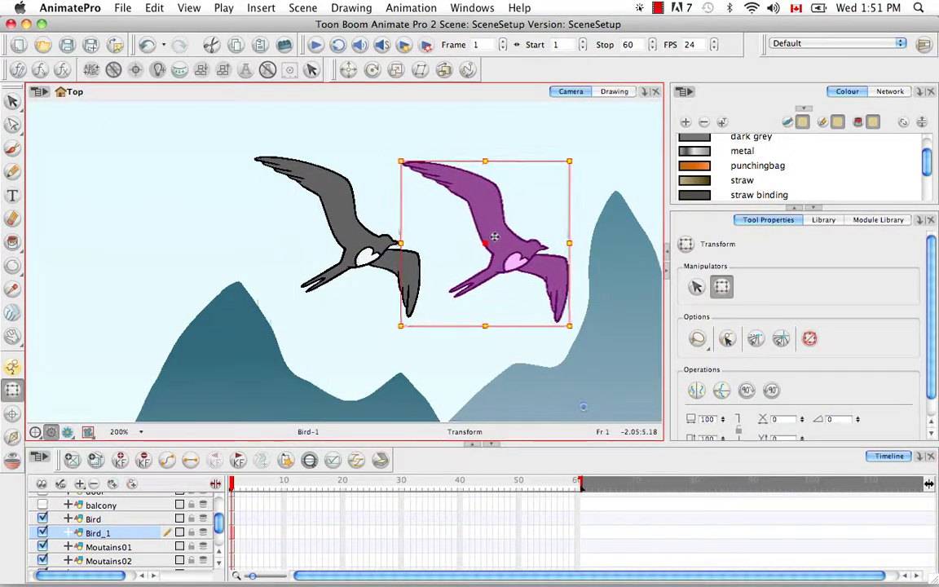
left_click(102, 520)
left_click(39, 459)
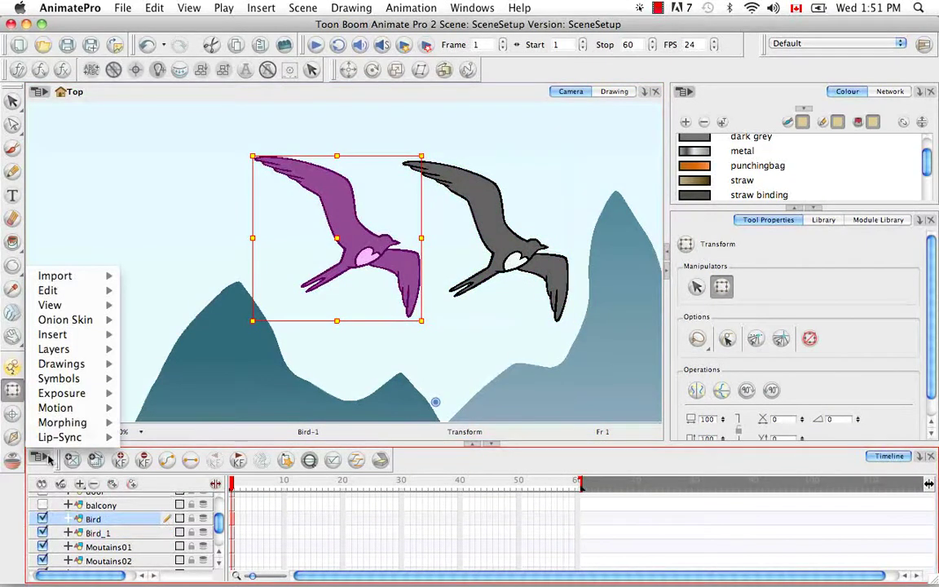
mouse_move(89, 349)
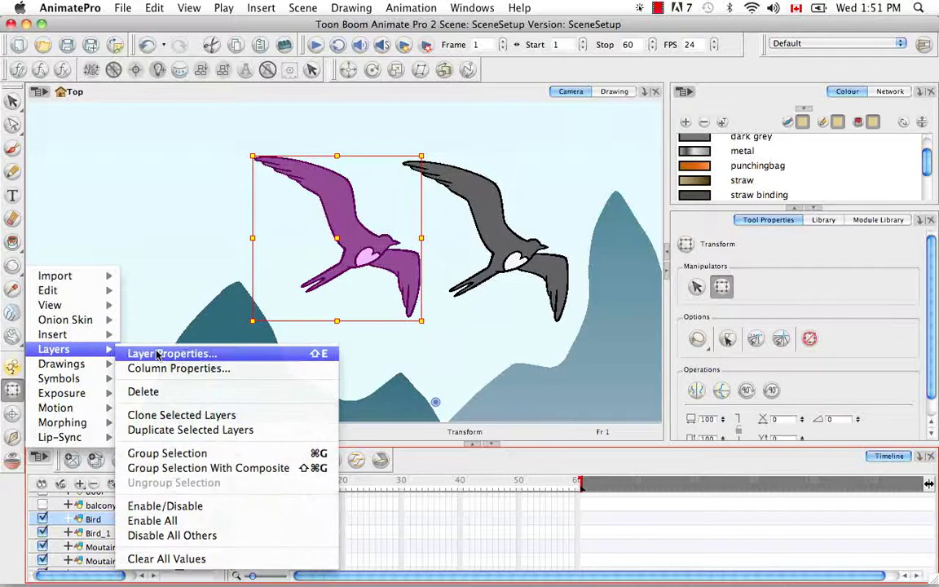
left_click(225, 430)
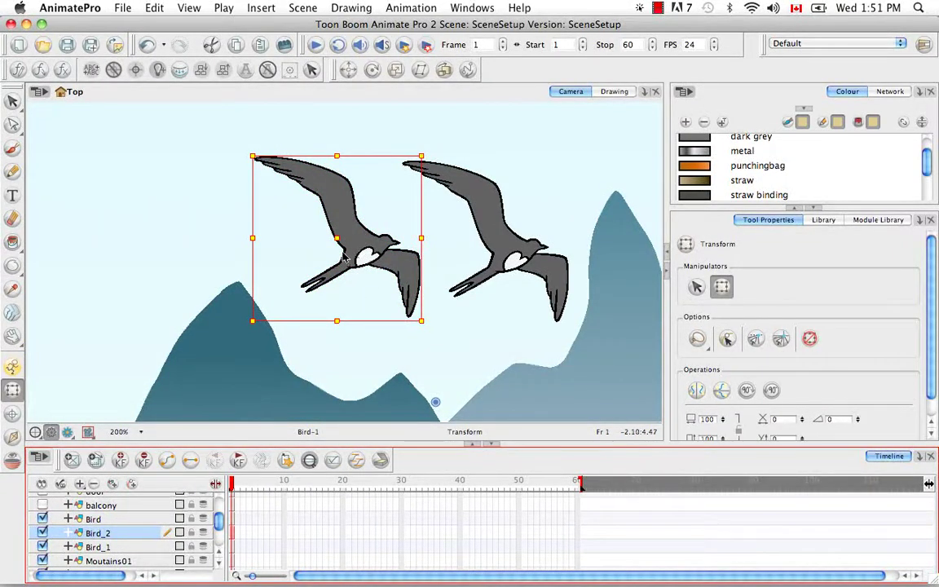
left_click_drag(317, 237, 133, 236)
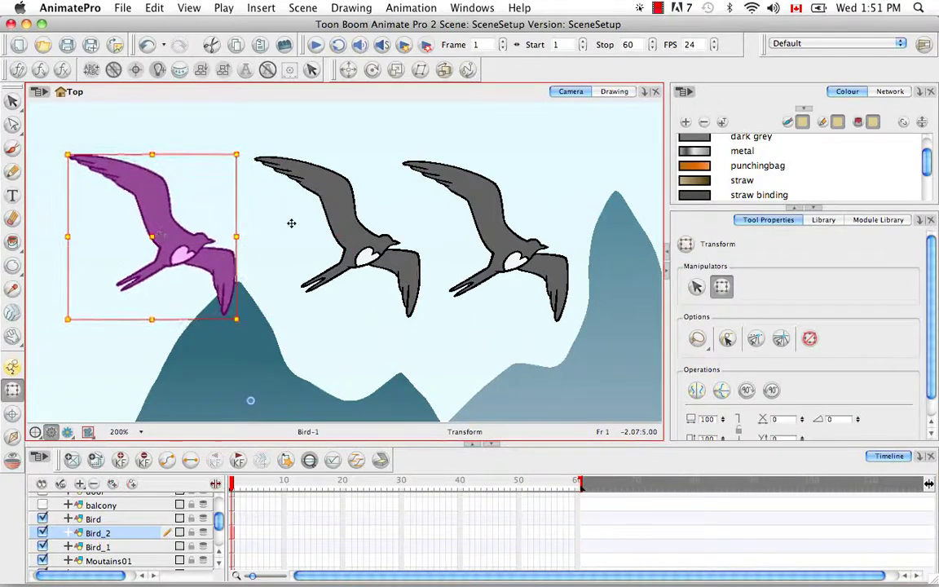
Show the node network enlarged and rearrange the bird nodes
left_click(887, 91)
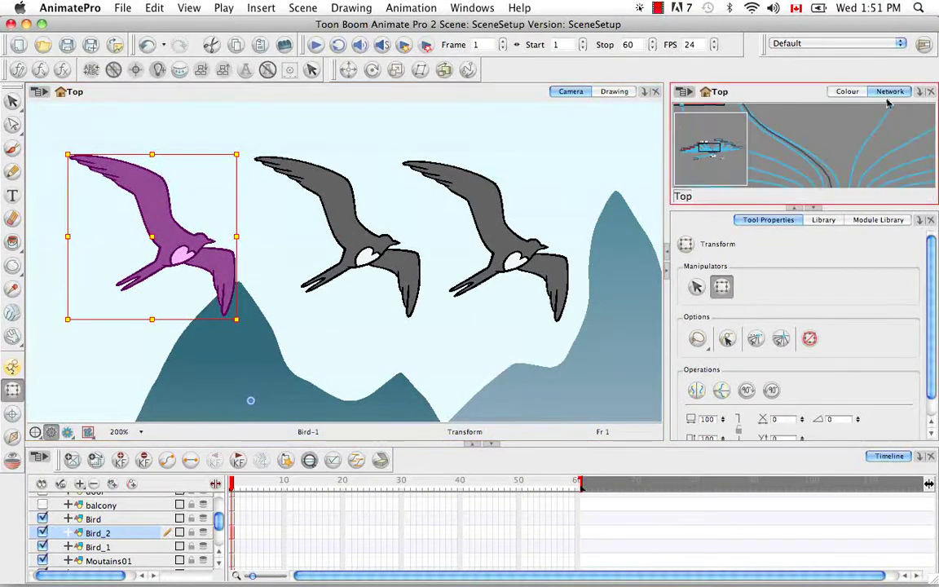
left_click(809, 206)
left_click_drag(740, 193, 774, 202)
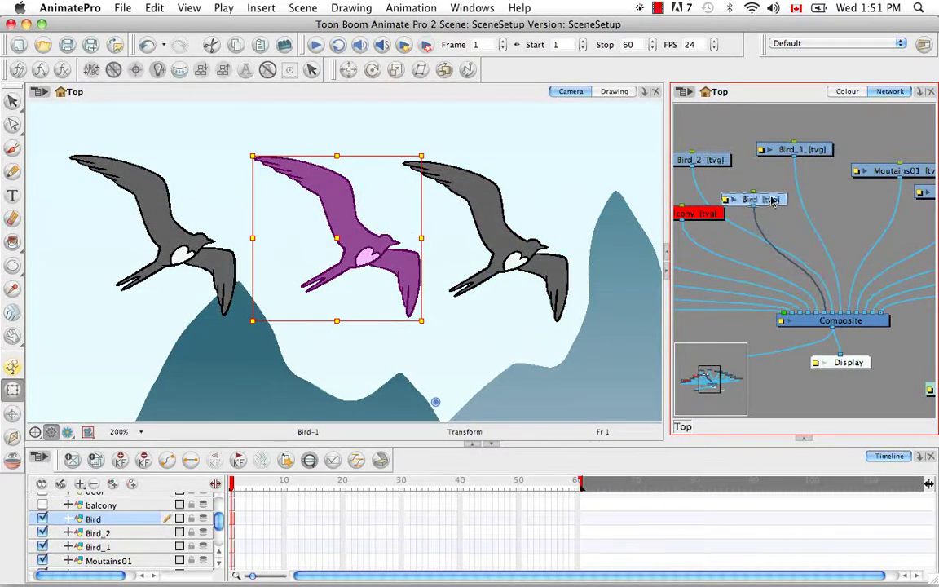
Duplicate the Bird module as Bird_3 and select the middle bird
left_click(690, 94)
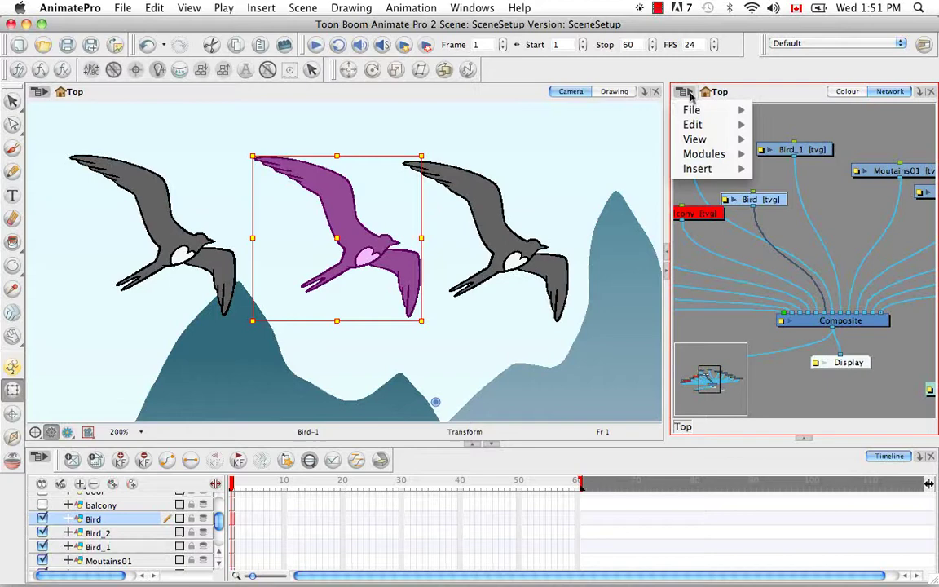
mouse_move(707, 158)
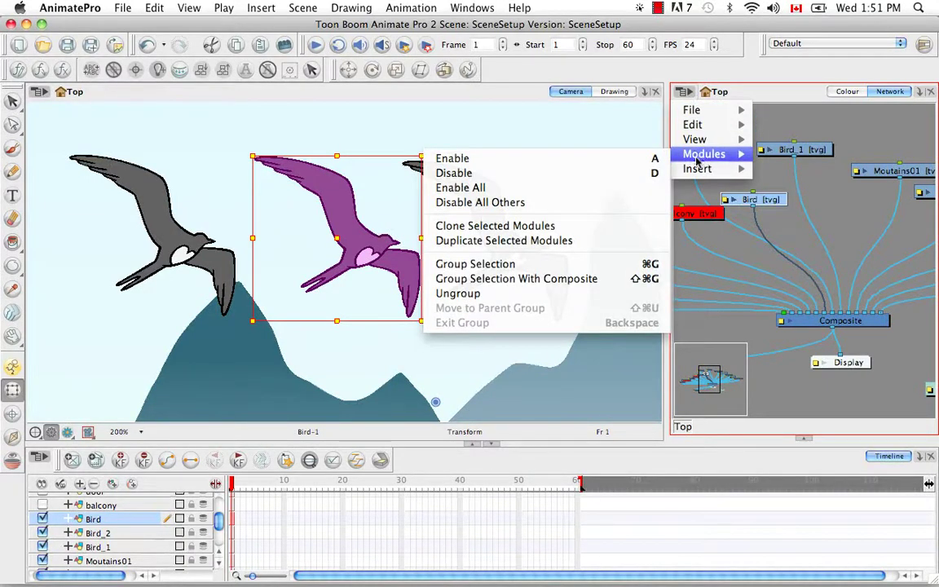
left_click(536, 240)
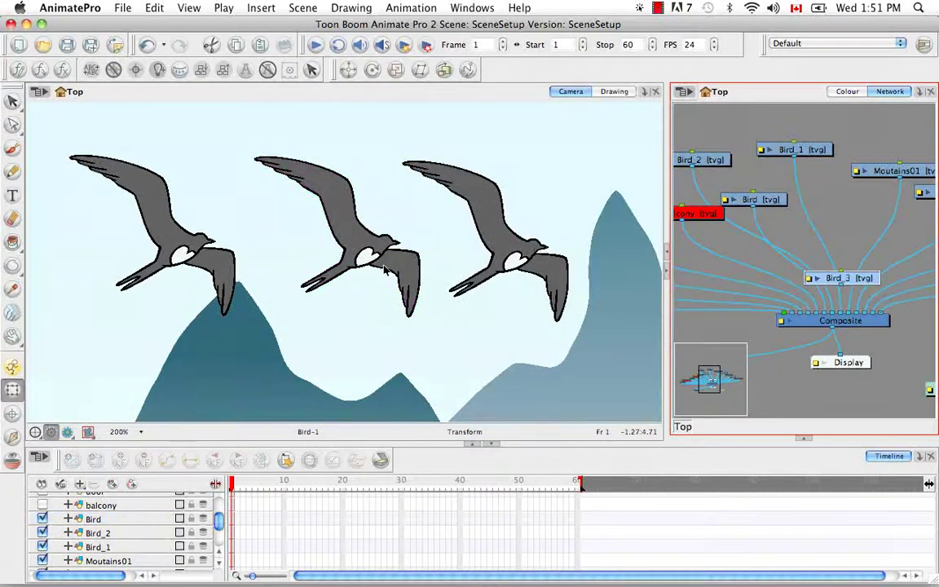
left_click(362, 248)
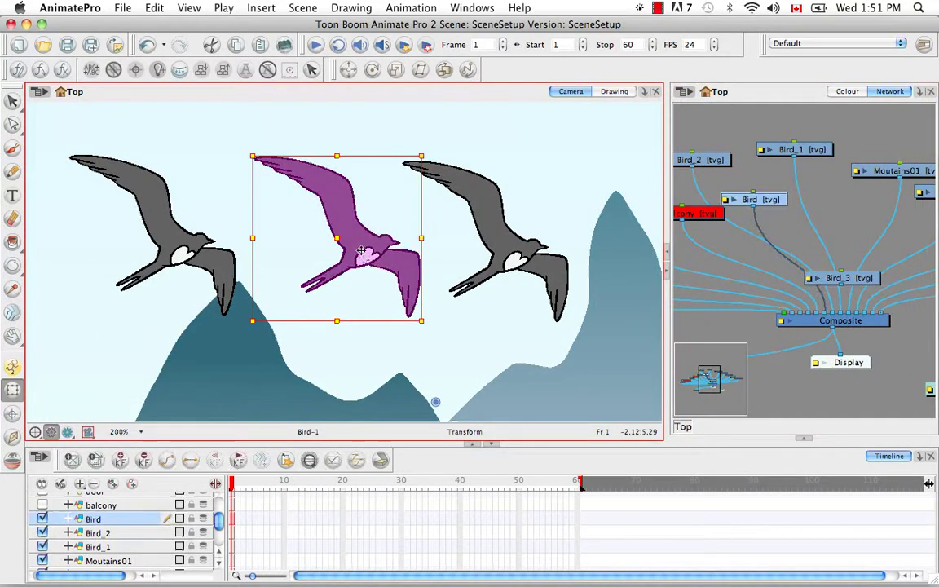
scroll(218, 546, "down", 2)
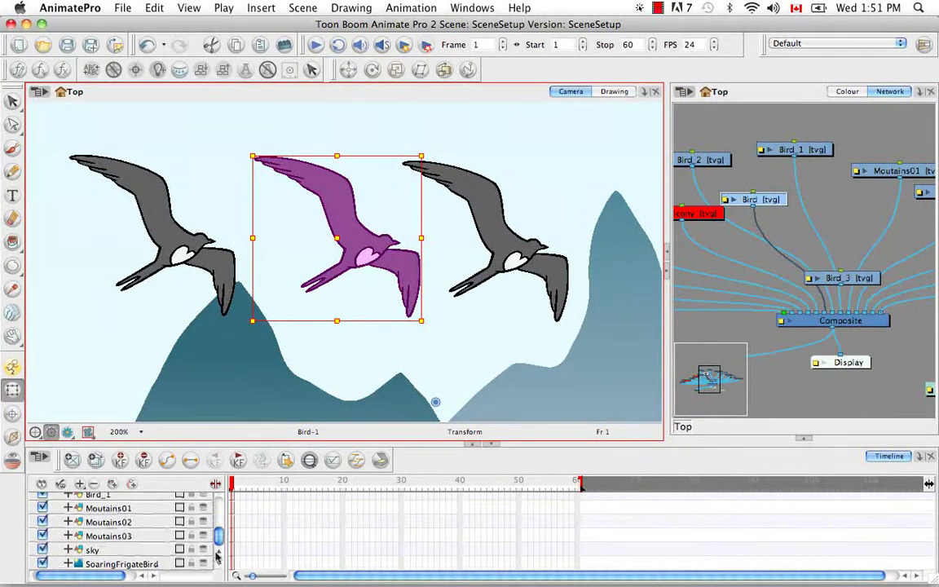
scroll(218, 546, "up", 2)
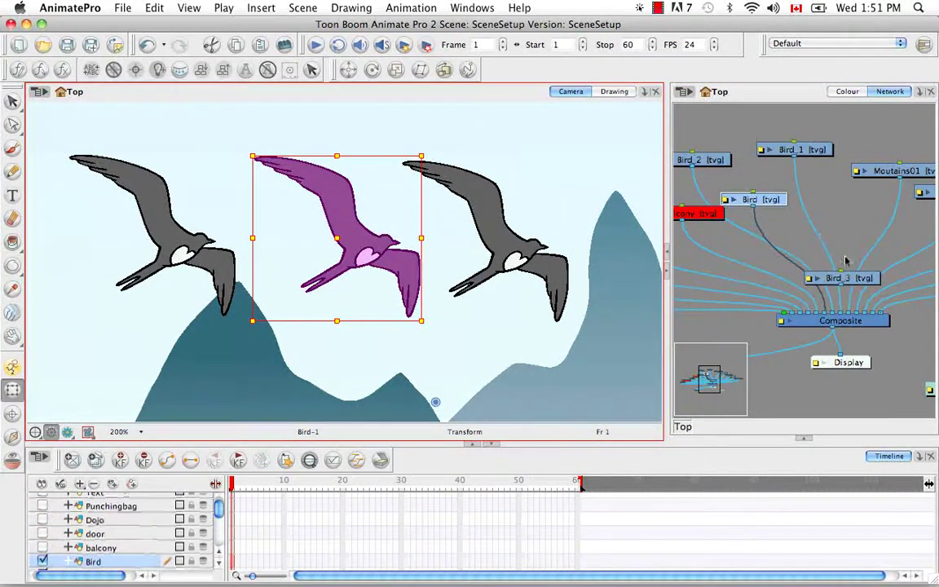
Order the layers Bird, Bird_1, Bird_2, Bird_3 and move Bird_3's bird down-left over the mountains
left_click_drag(847, 279, 837, 313)
left_click(130, 551)
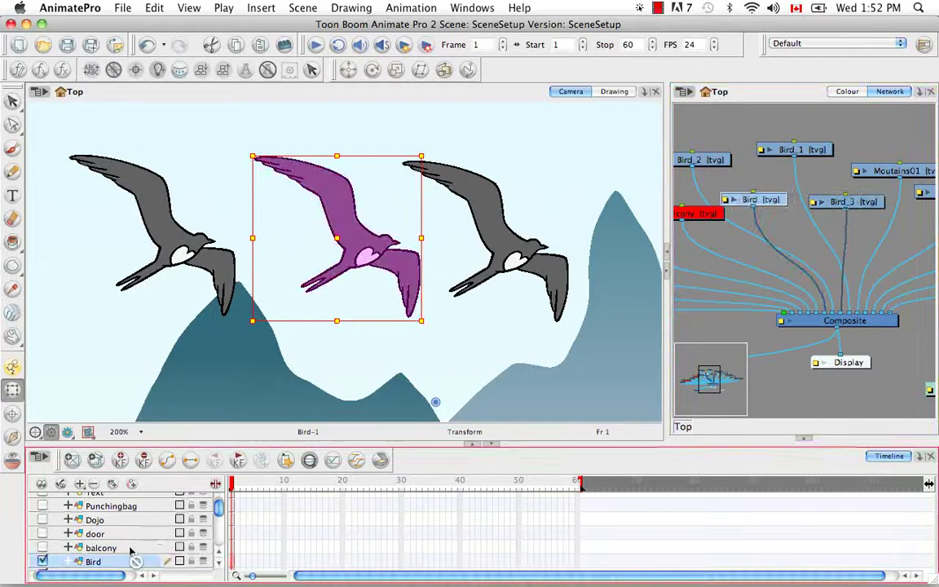
left_click_drag(130, 551, 199, 465)
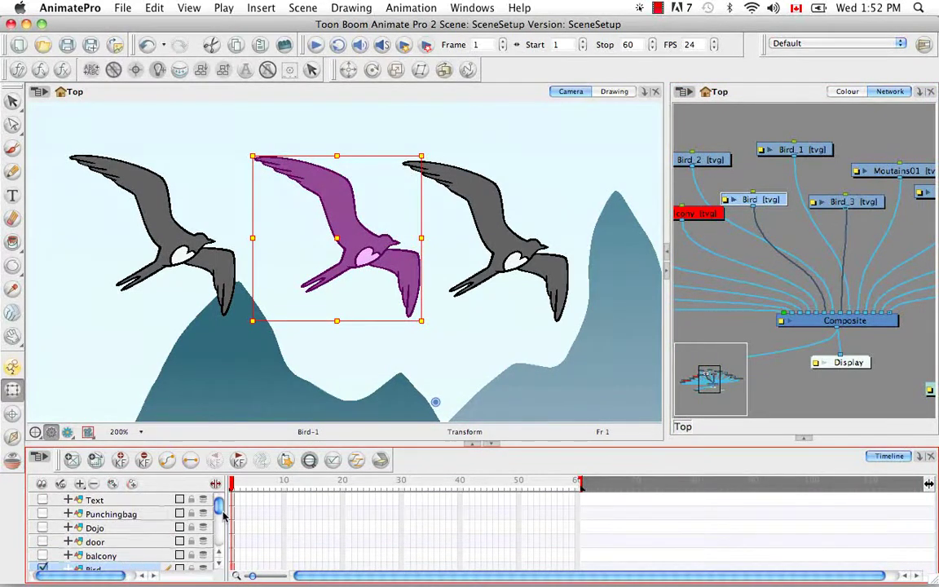
scroll(131, 530, "down", 5)
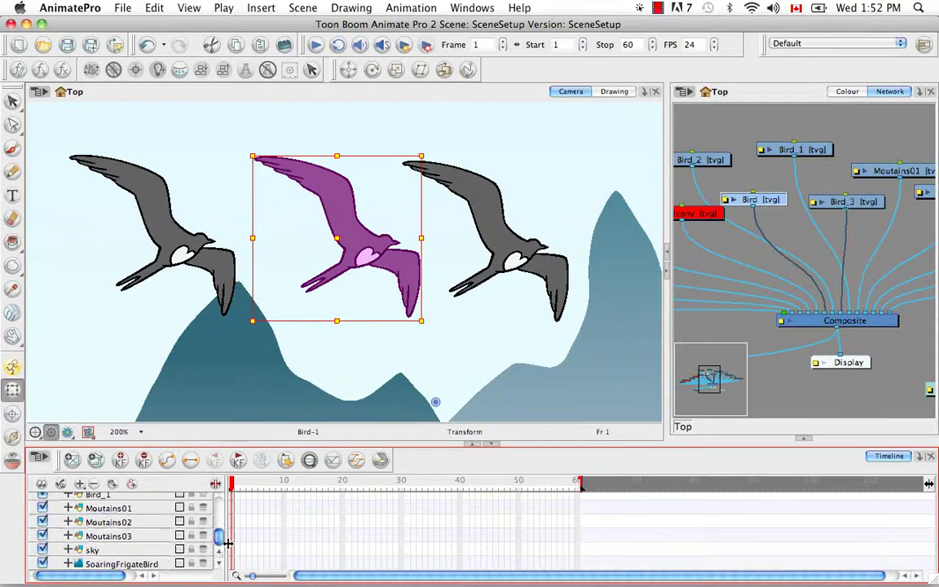
left_click_drag(218, 535, 222, 526)
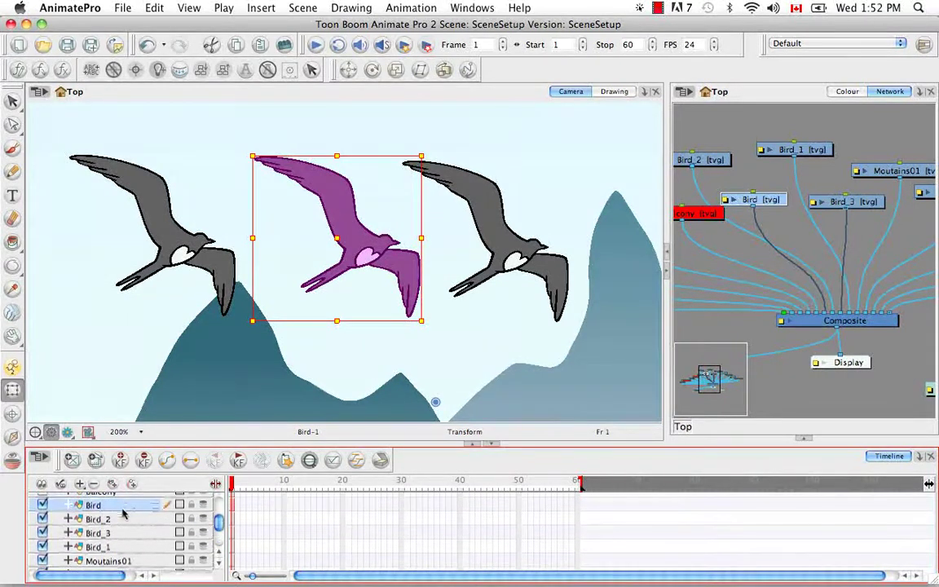
left_click_drag(122, 549, 132, 516)
left_click(142, 547)
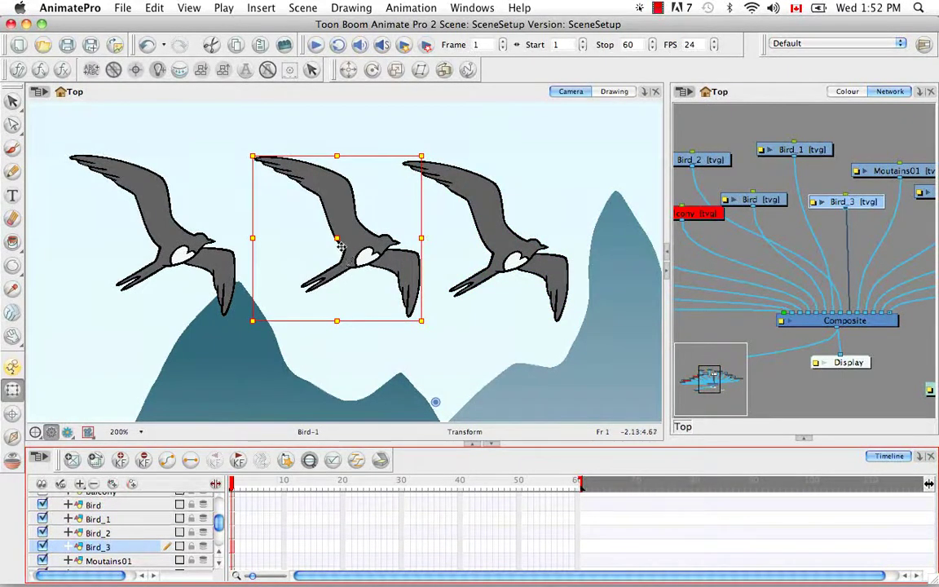
left_click_drag(306, 221, 323, 345)
Deselect the moved bird by clicking the sky, then select the lower Bird_3 copy
left_click(430, 250)
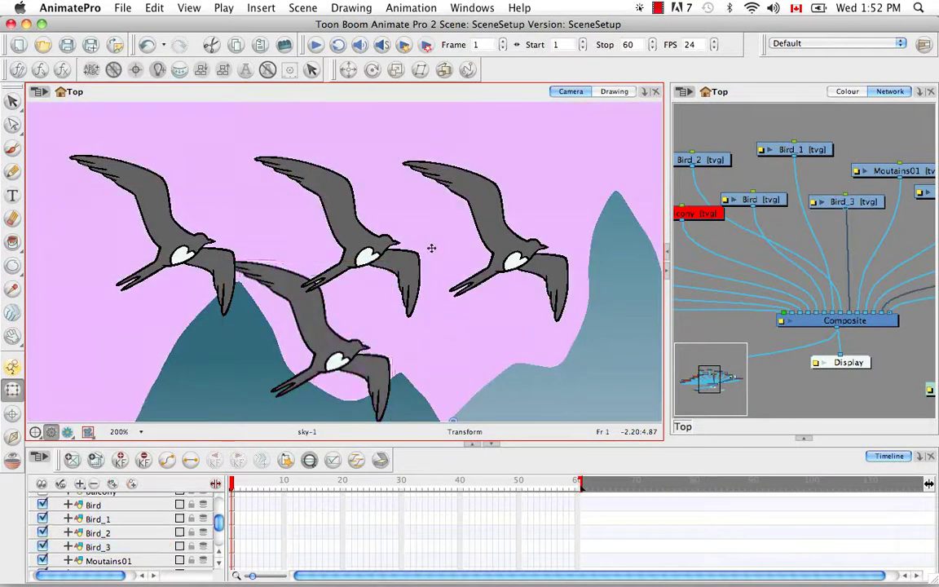
left_click(315, 324)
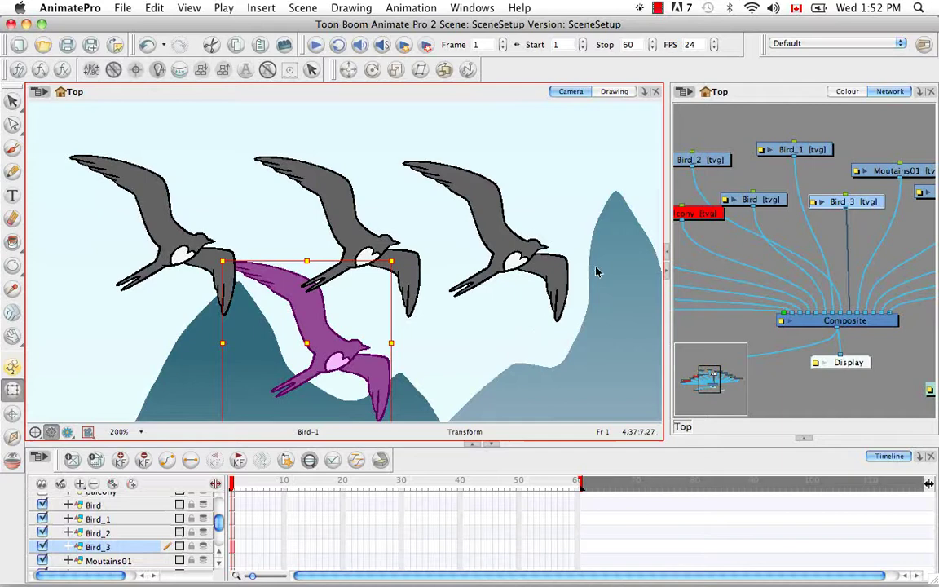
Restore Tool Properties and choose the wall and floor colour swatch
left_click(803, 438)
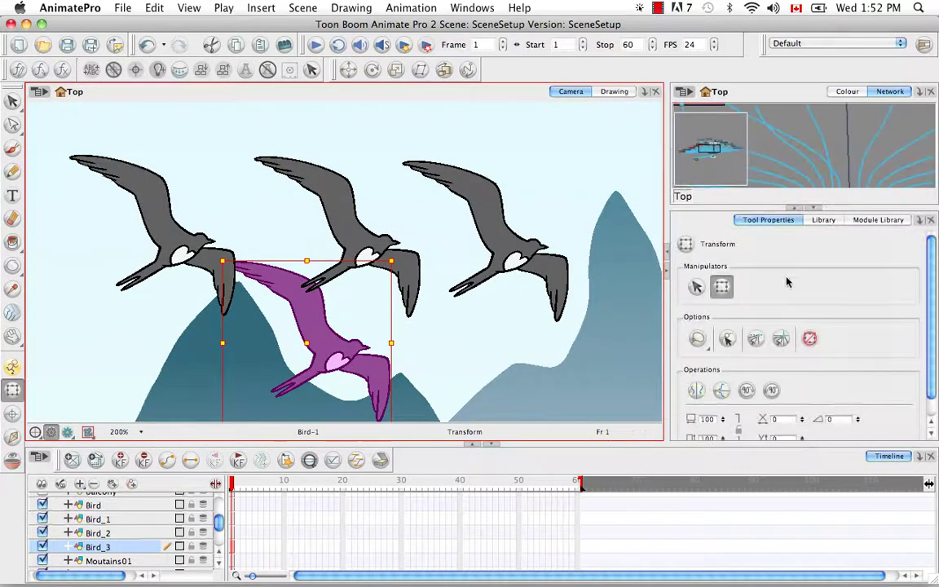
left_click(846, 91)
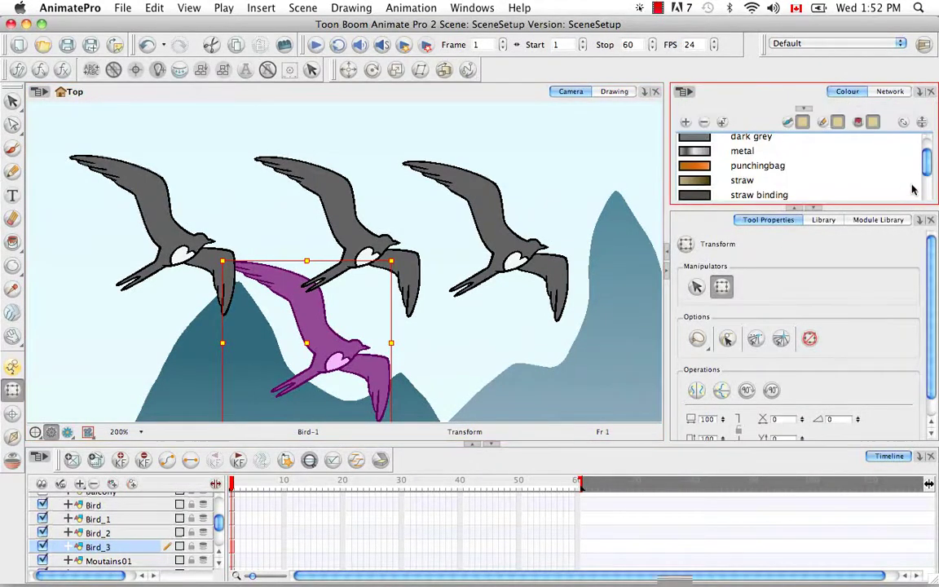
scroll(913, 189, "down", 3)
left_click(815, 182)
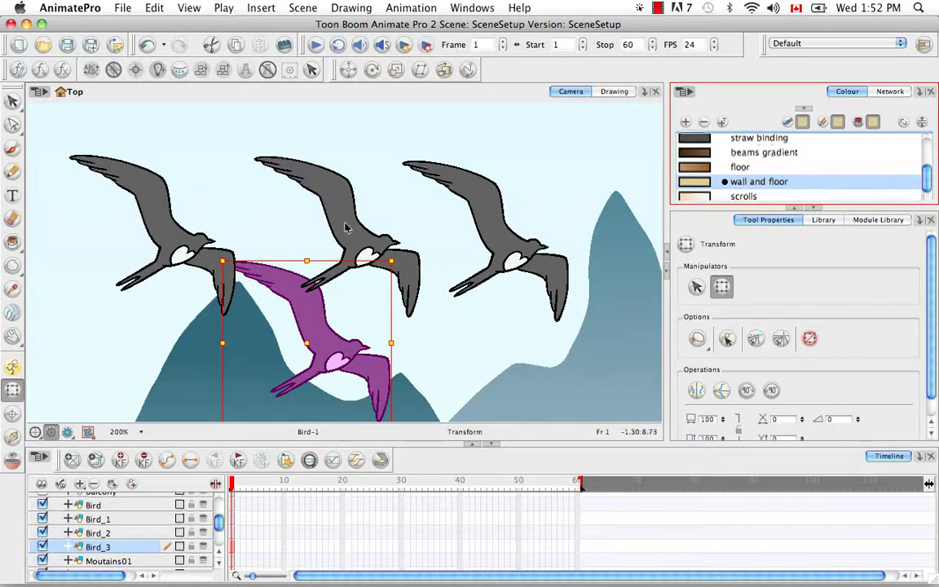
Paint the middle bird's body and right wing tan
left_click(315, 204)
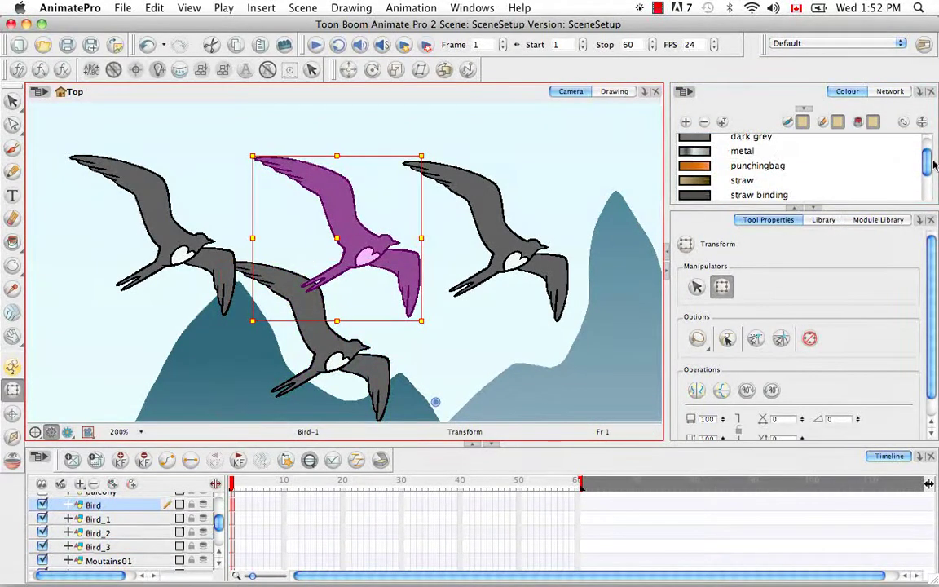
left_click(12, 242)
left_click(337, 201)
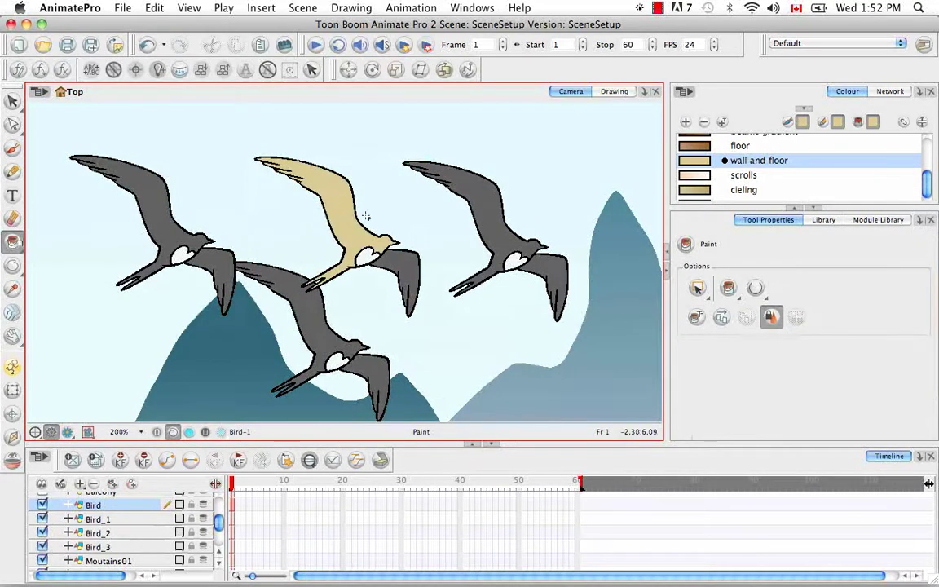
left_click(401, 277)
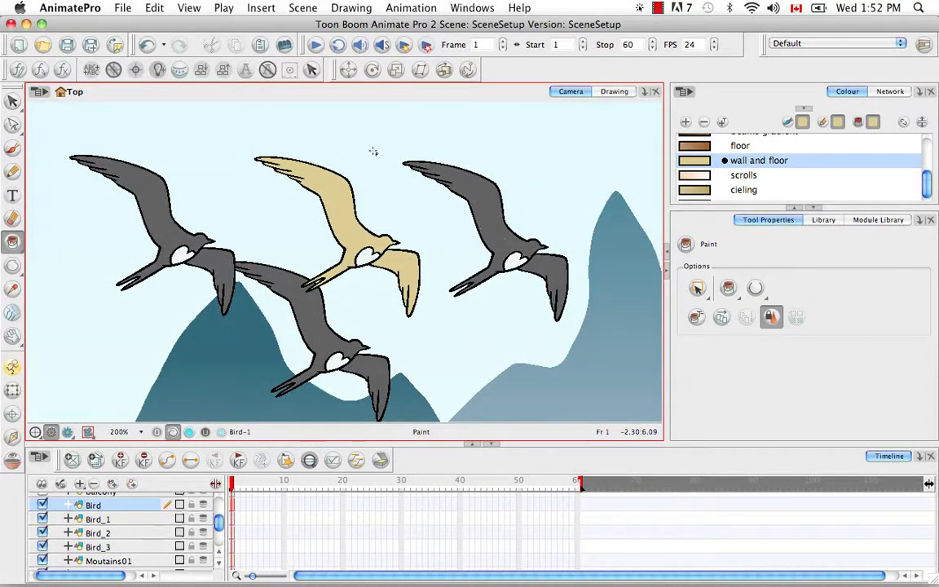